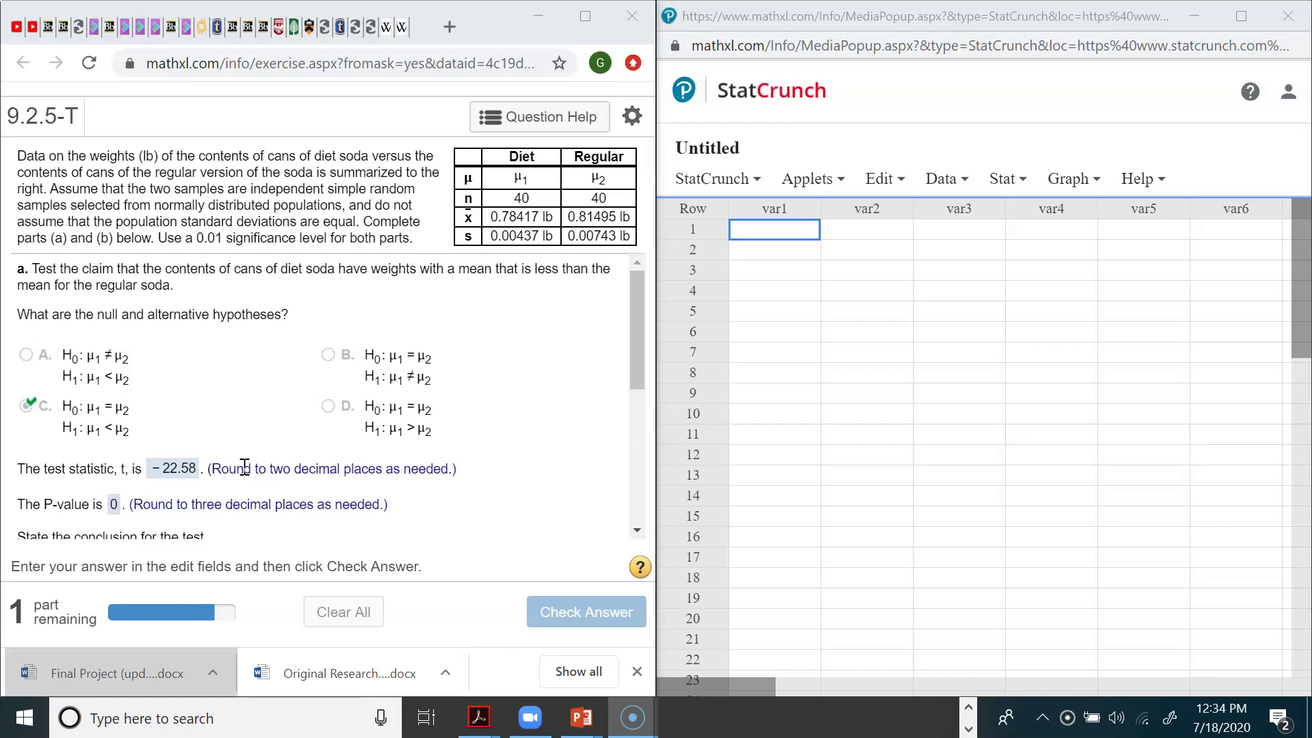
Open the Two Sample T Summary dialog via Stat > T Stats > Two Sample > With Summary
scroll(244, 466, down, 5)
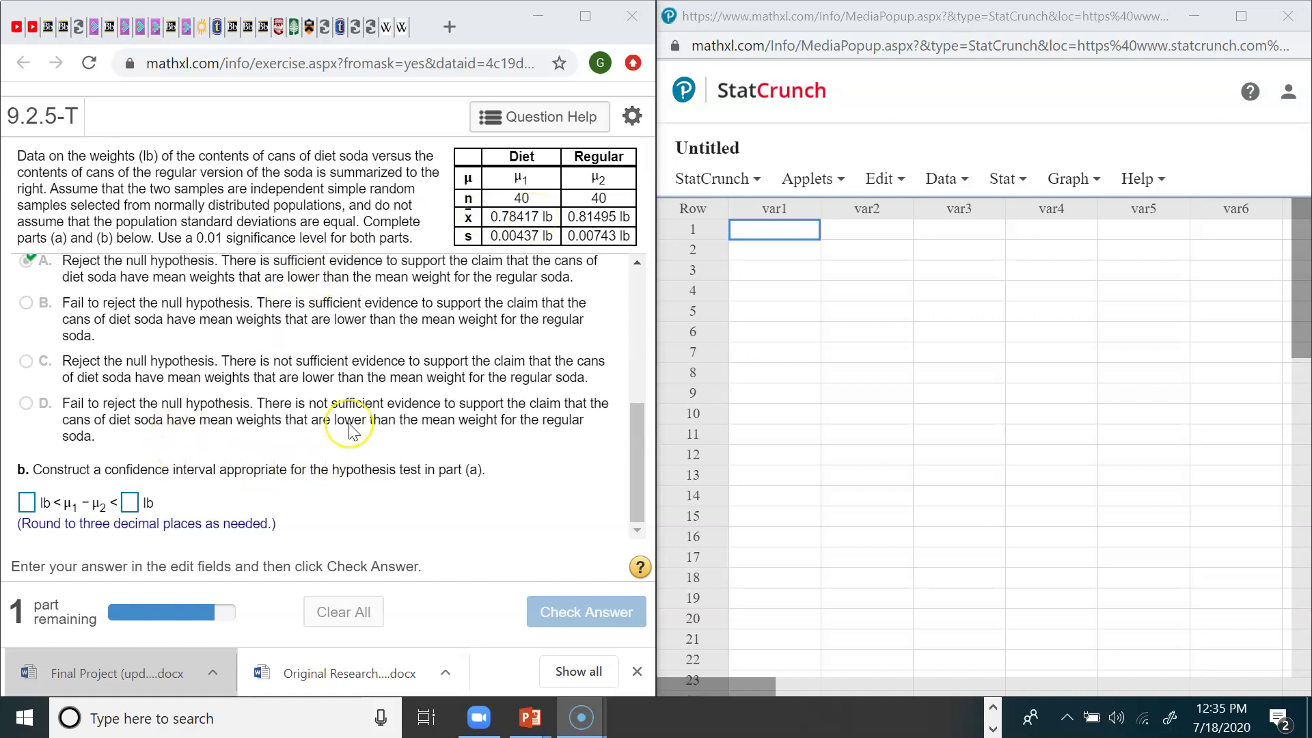
scroll(311, 444, up, 5)
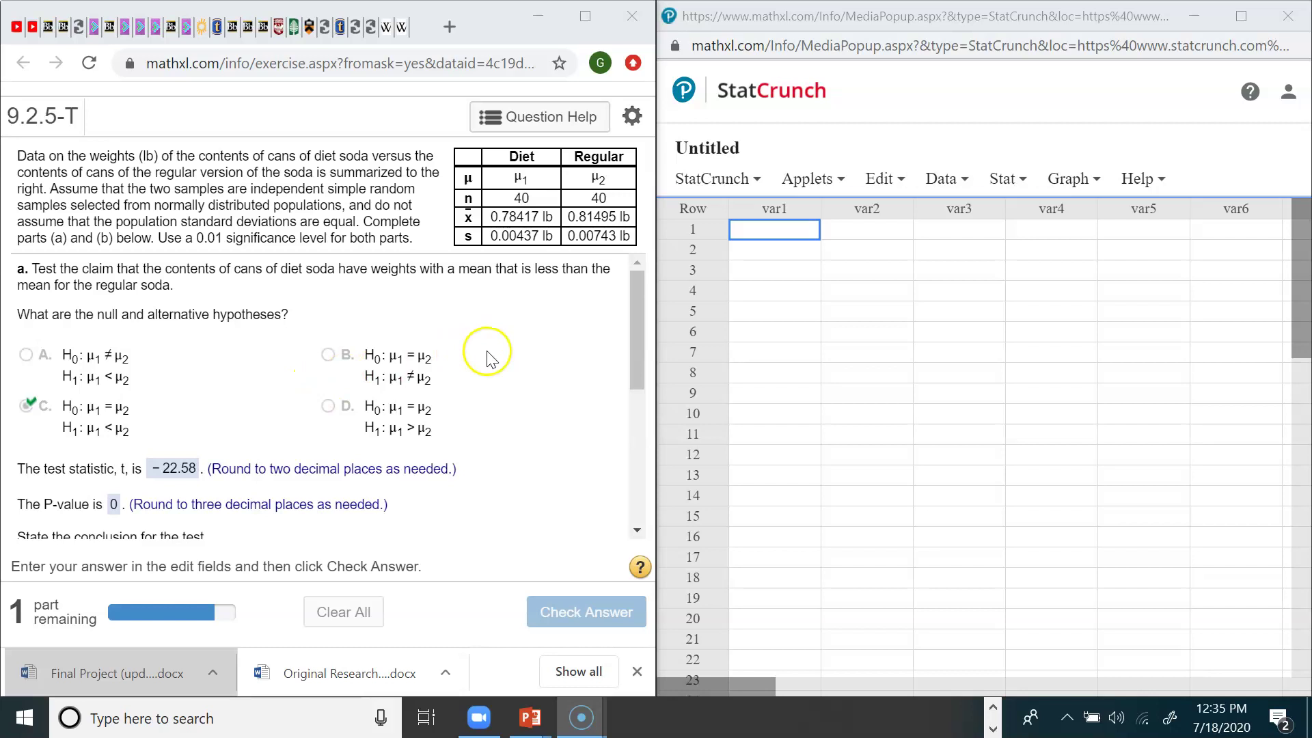
click(1017, 179)
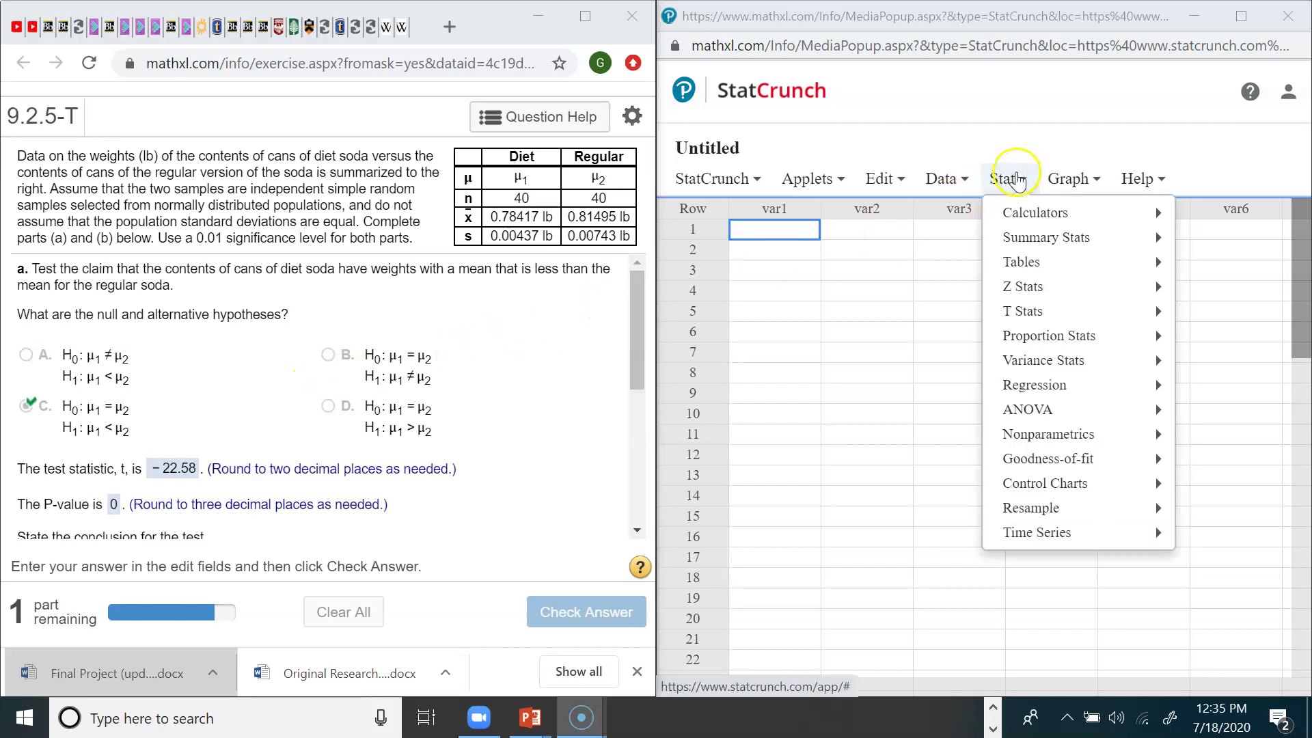
mouse_move(1020, 289)
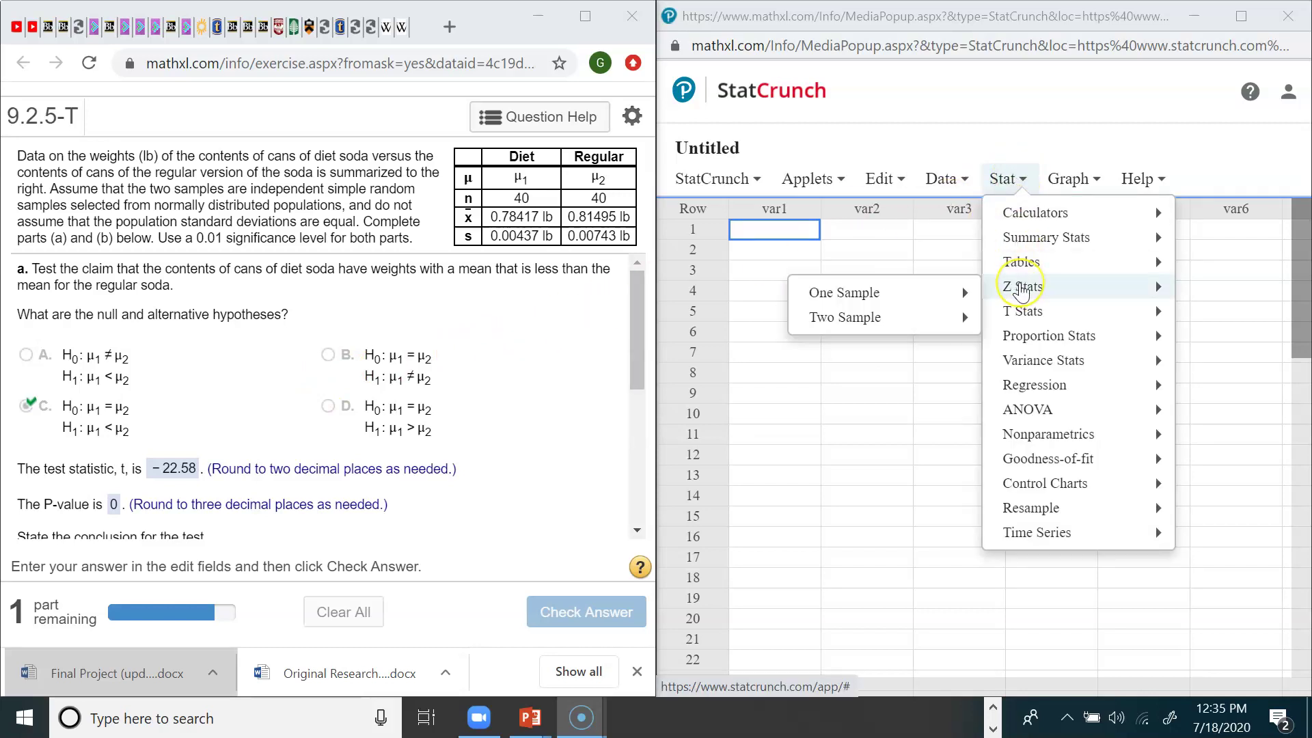
mouse_move(1023, 318)
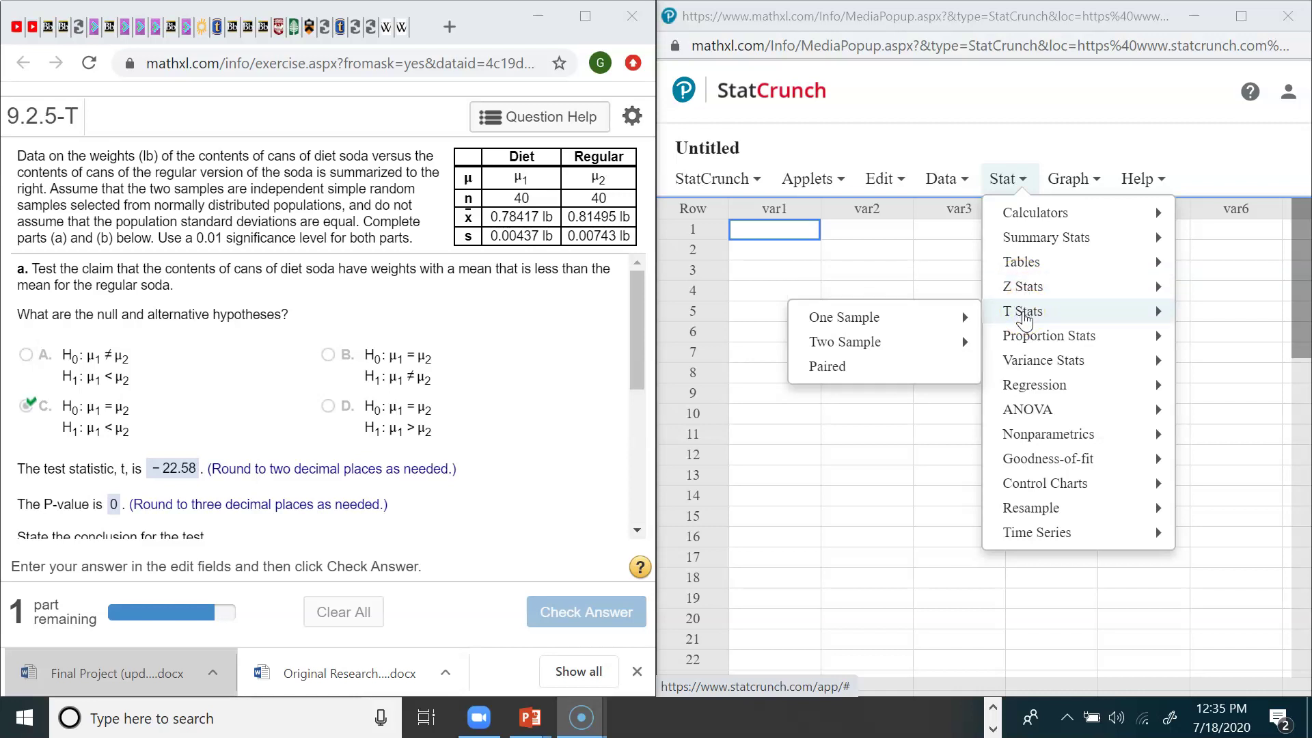
click(903, 345)
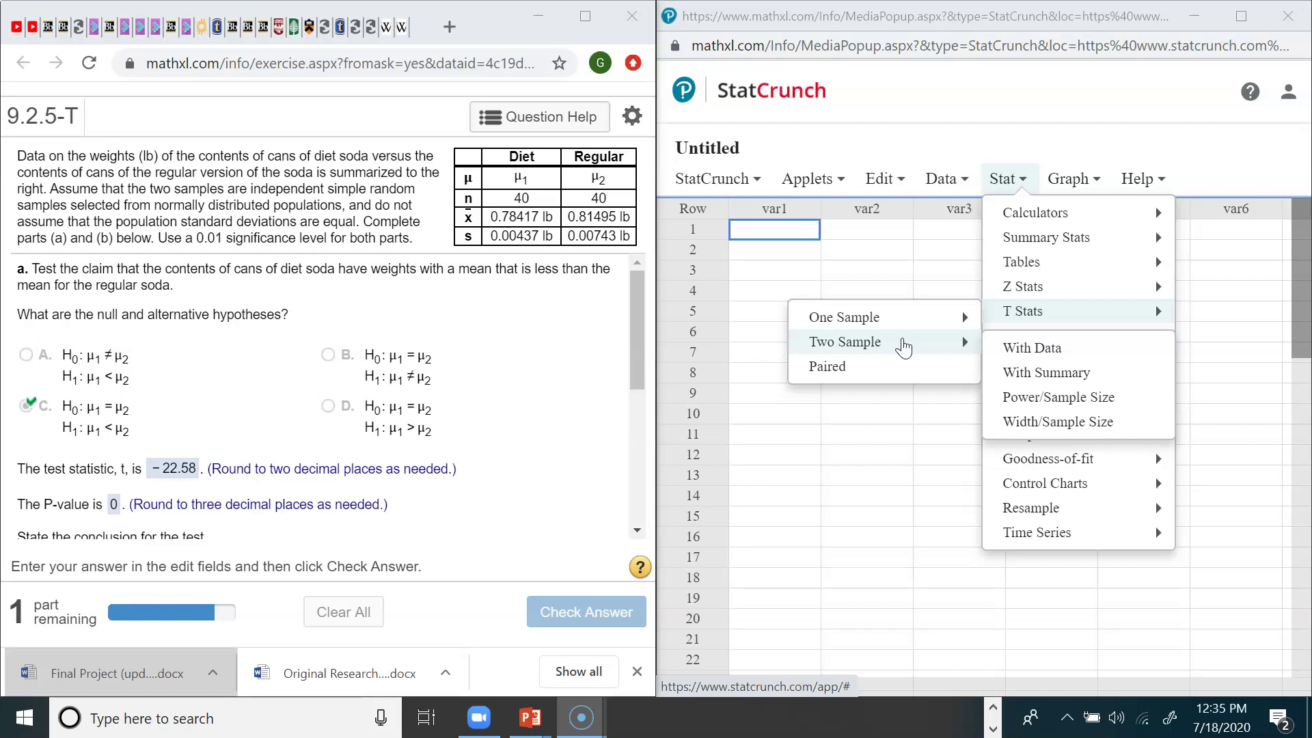
click(875, 375)
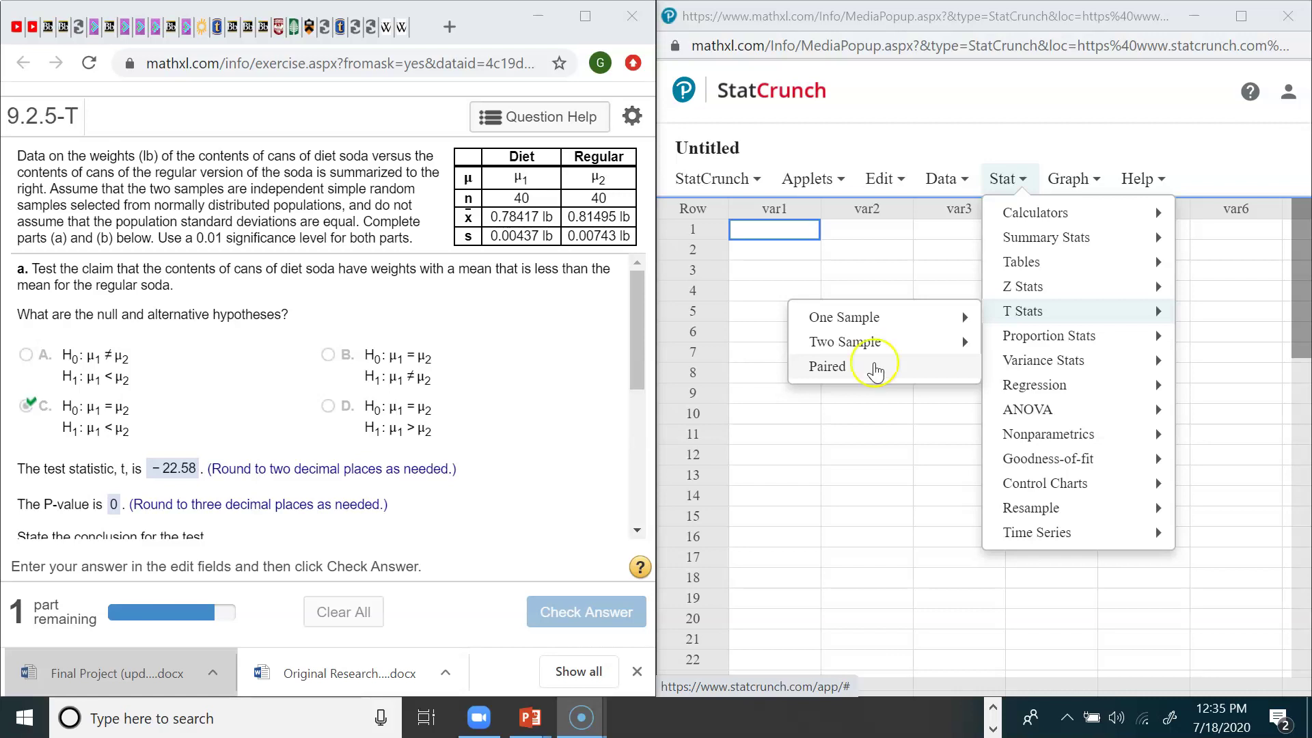
click(886, 349)
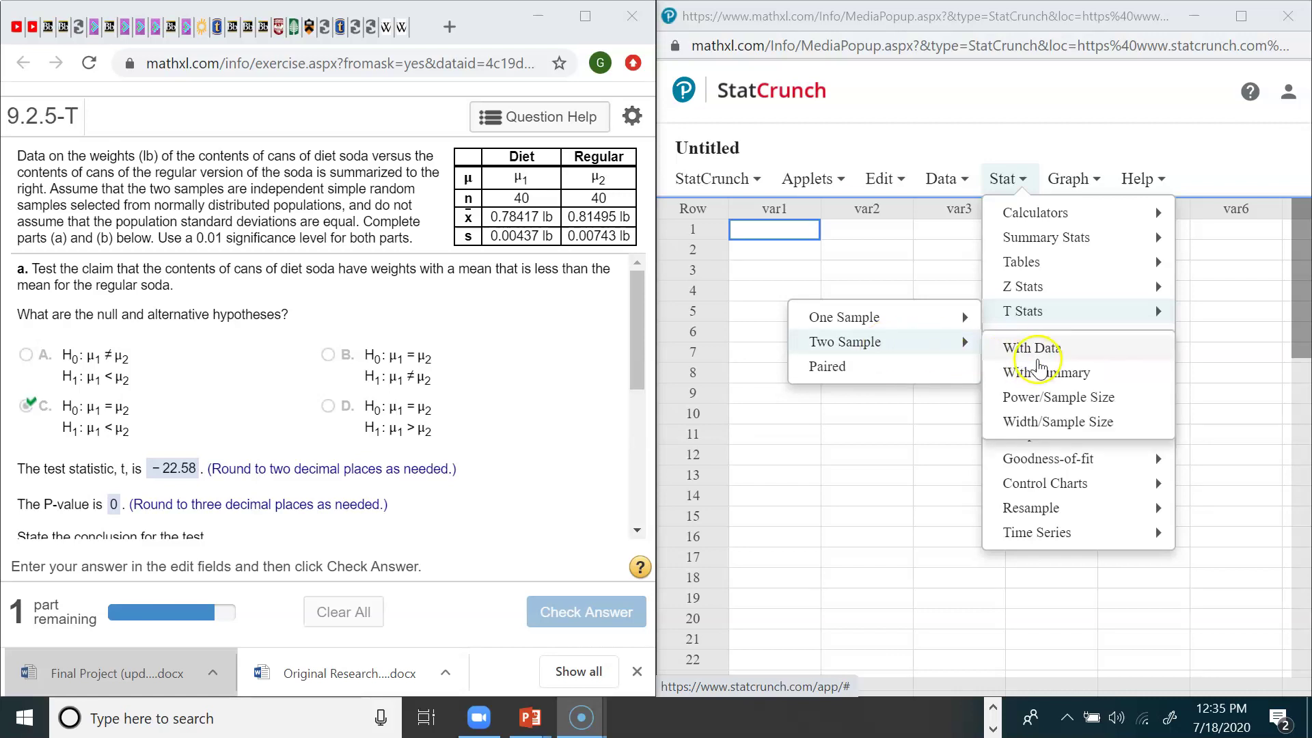
click(1040, 381)
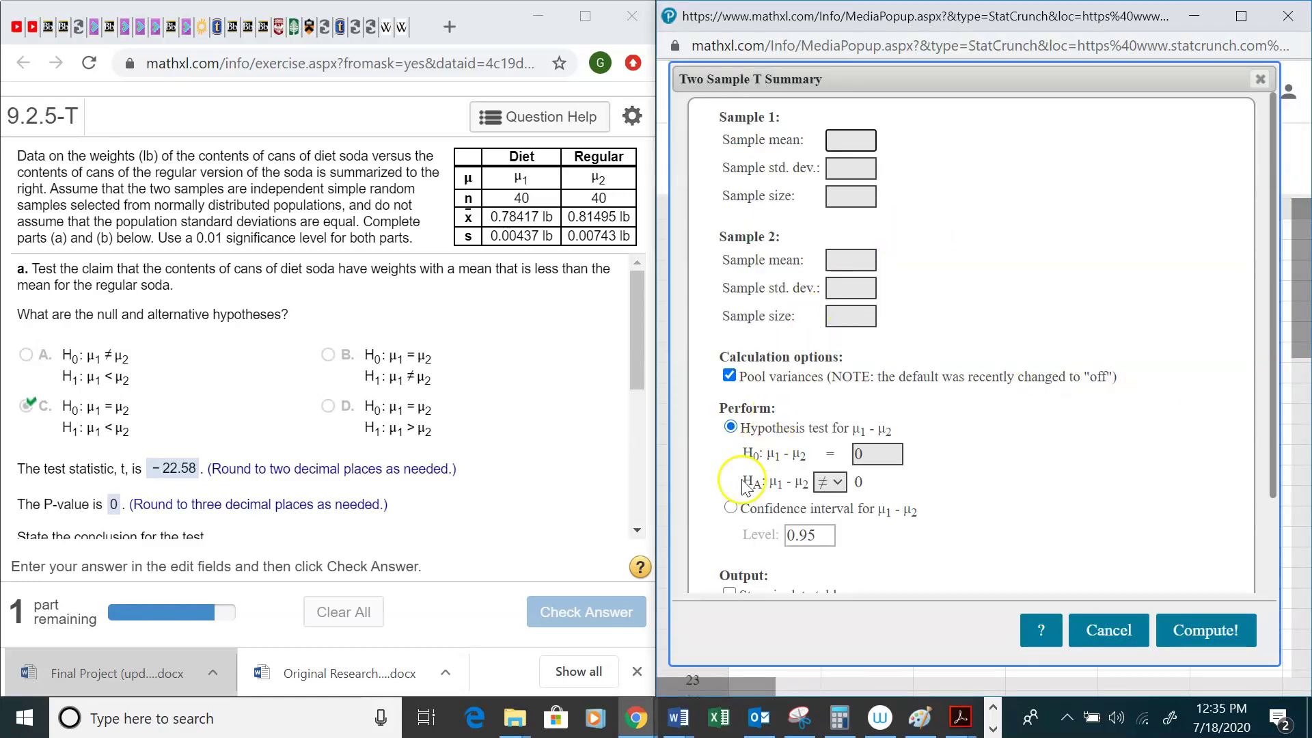
Enter the Diet sample mean .78417 and begin typing the sample 1 standard deviation
click(732, 508)
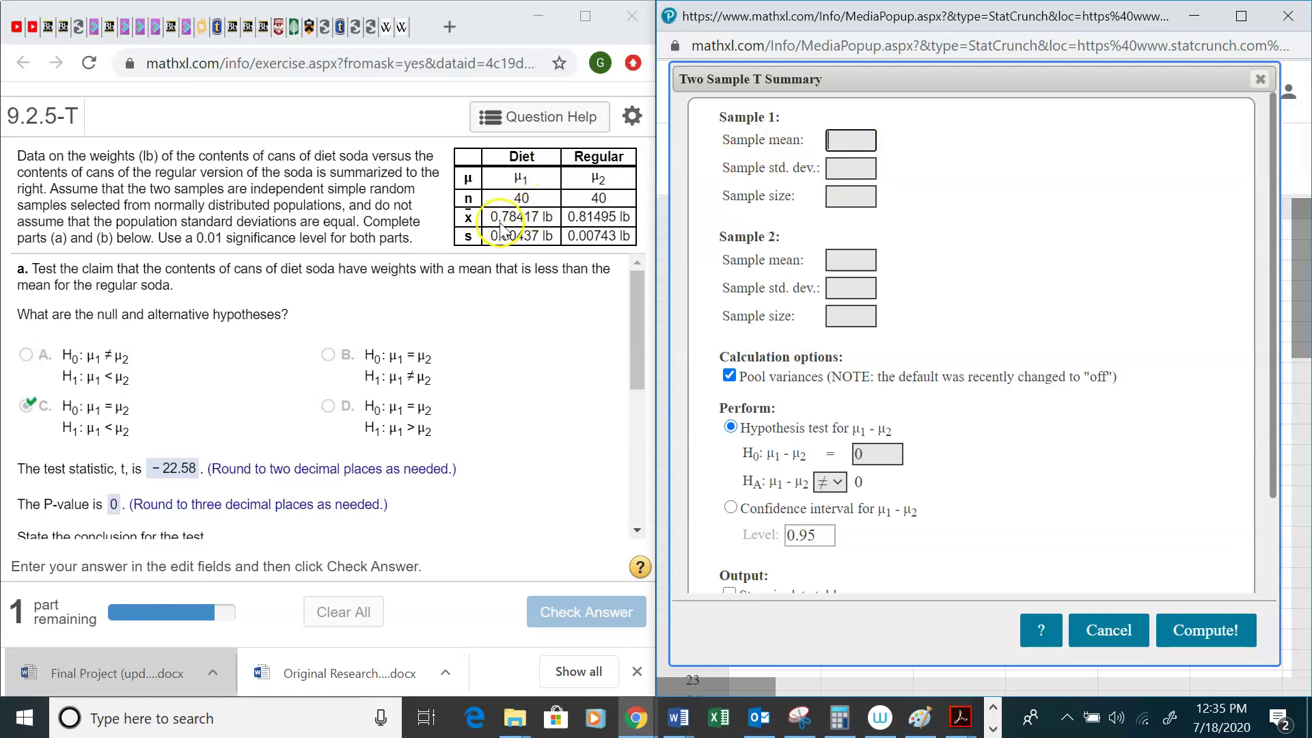
click(521, 222)
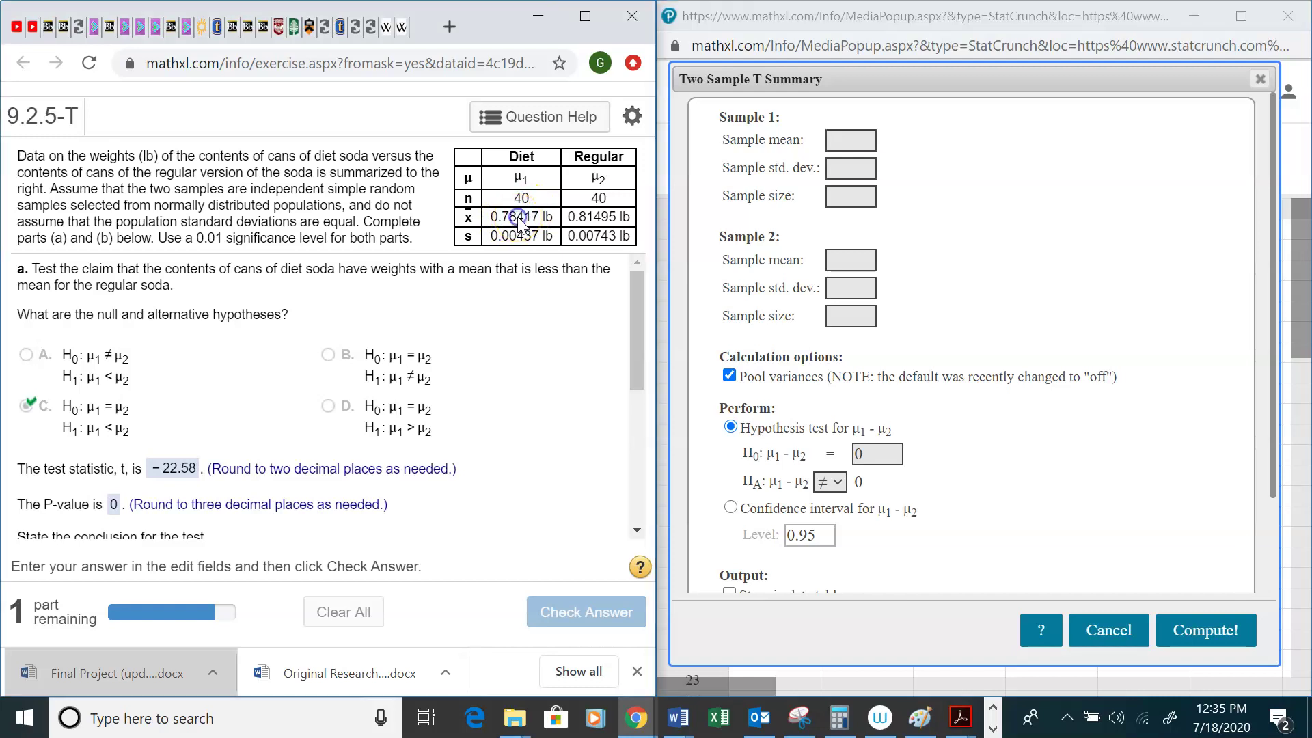
click(854, 146)
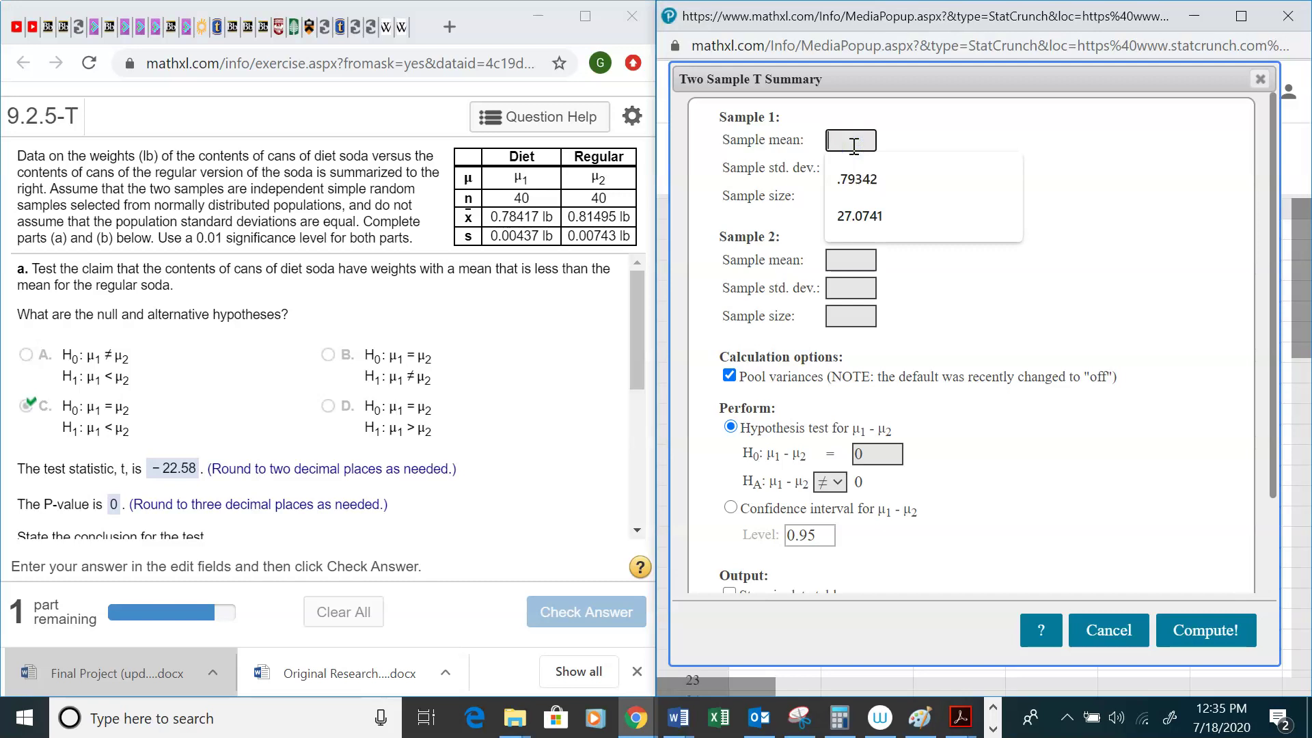
text(.78417)
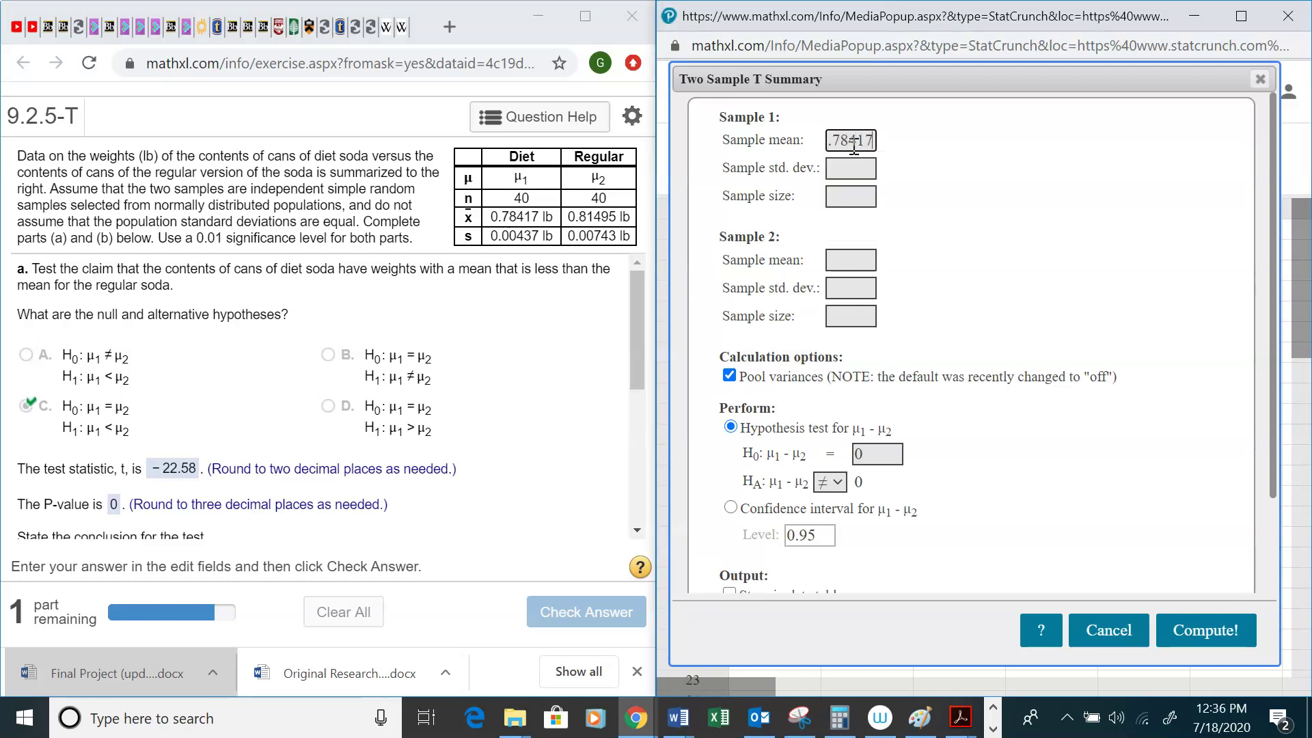
key(Tab)
text(.00)
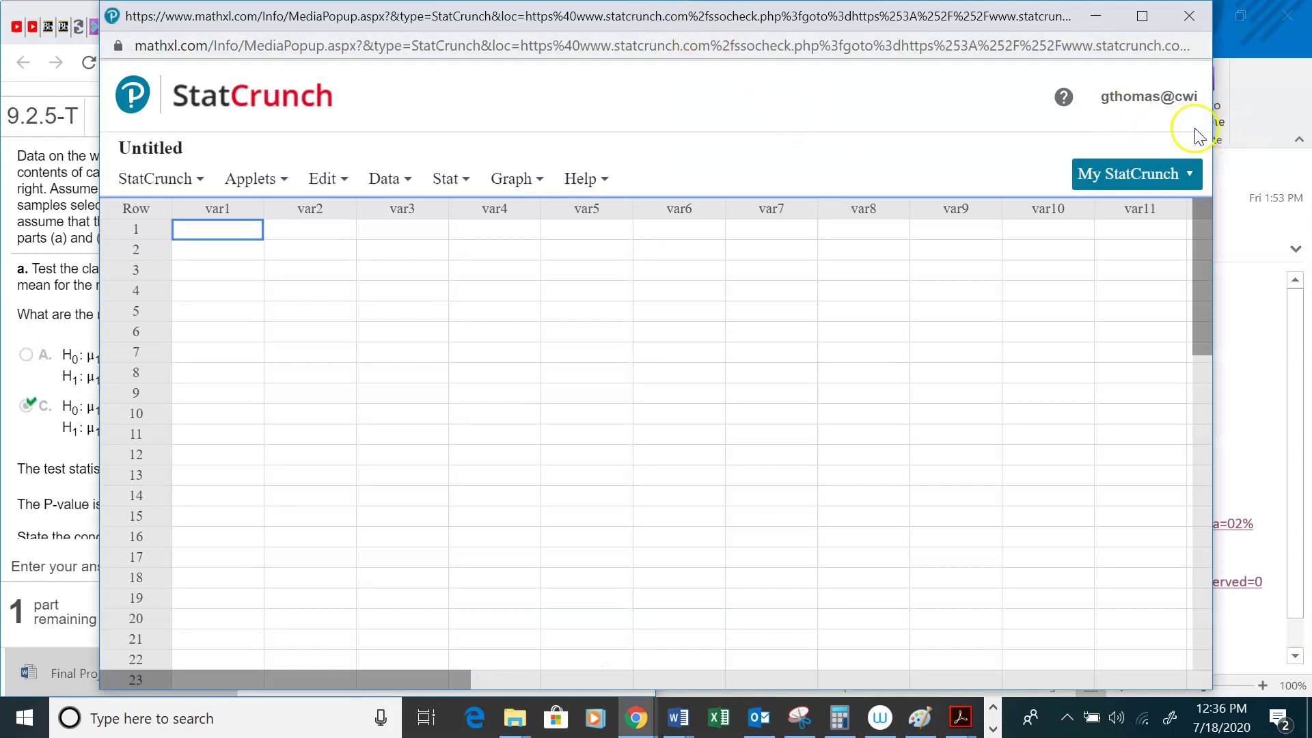
Move the StatCrunch window to the right, beside the MathXL question
double_click(786, 17)
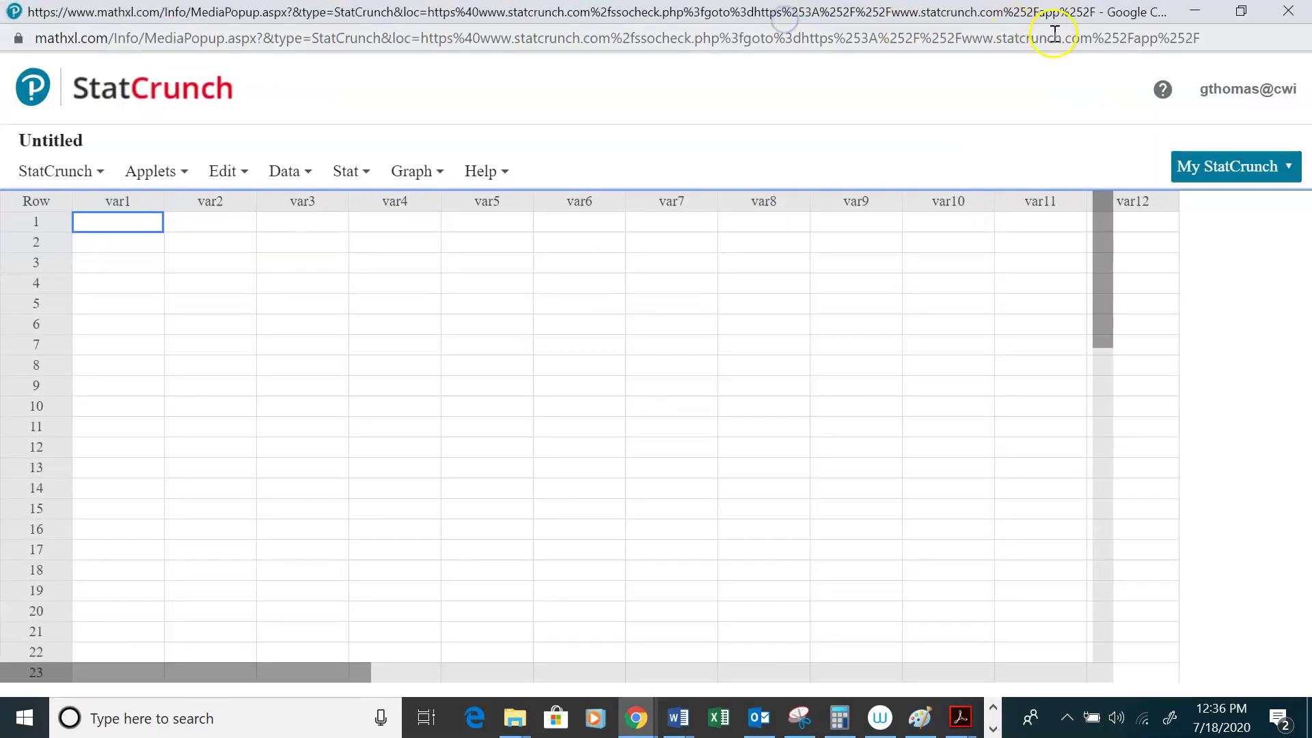
double_click(996, 18)
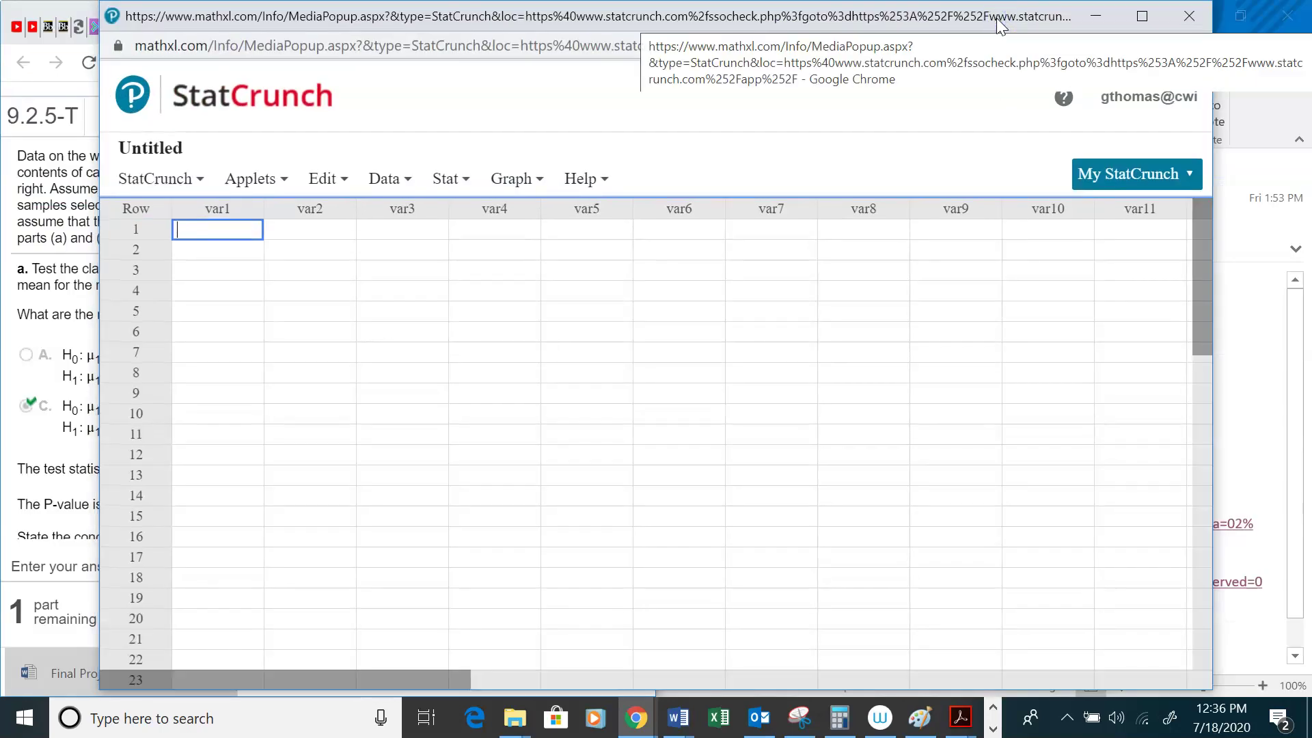
drag(881, 18, 1311, 7)
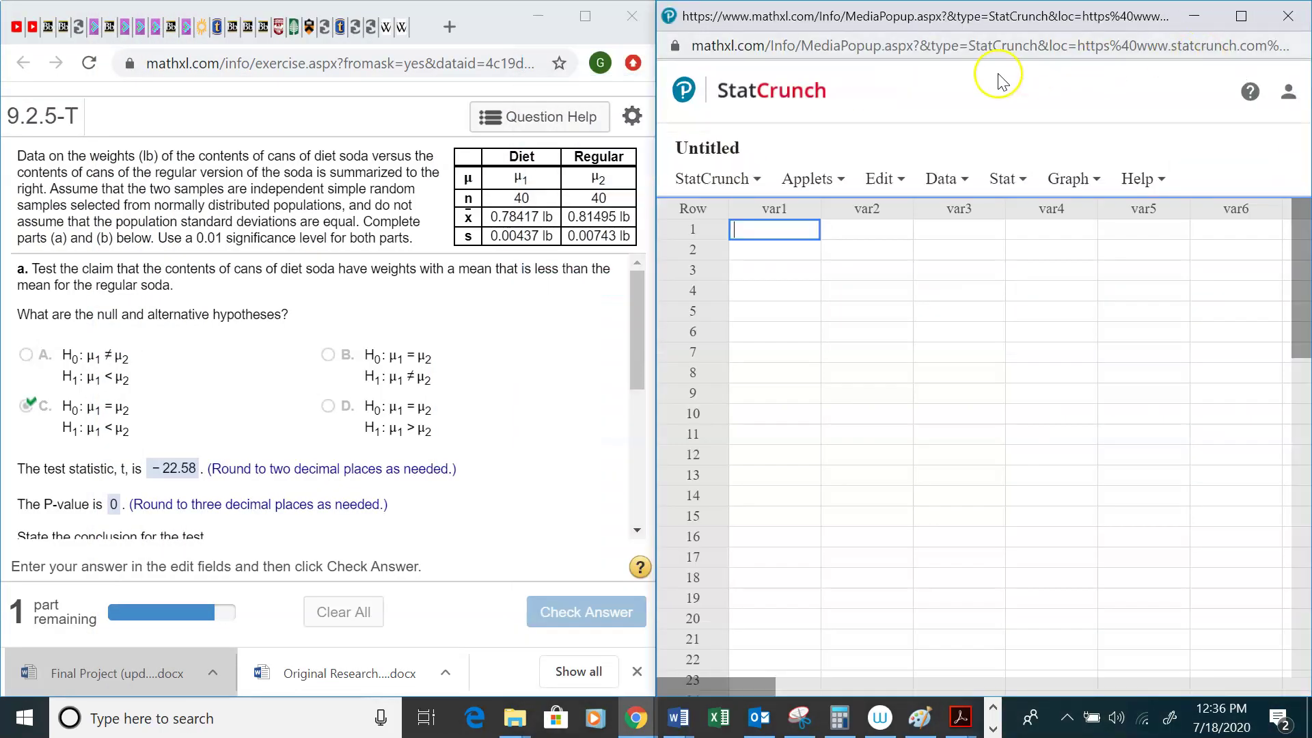
Reopen an empty Two Sample T Summary form from Stat > T Stats > Two Sample > With Summary
click(1005, 179)
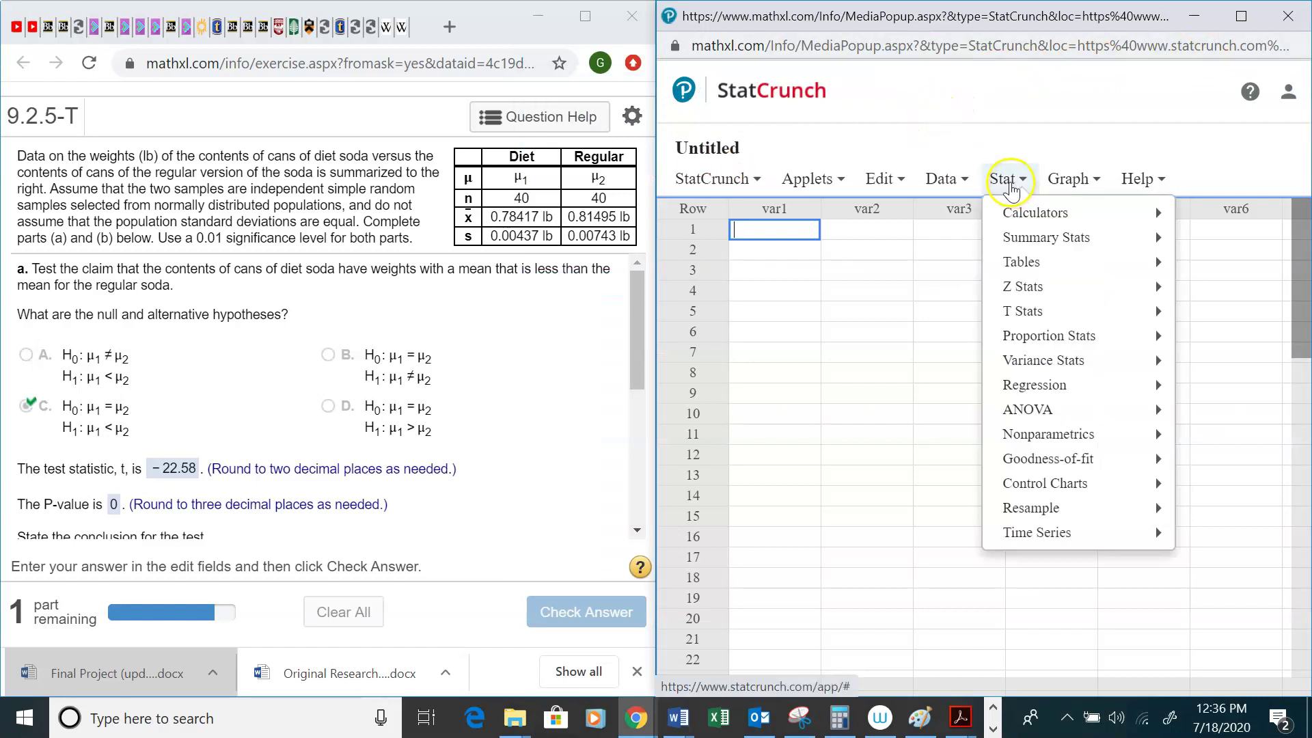
click(738, 179)
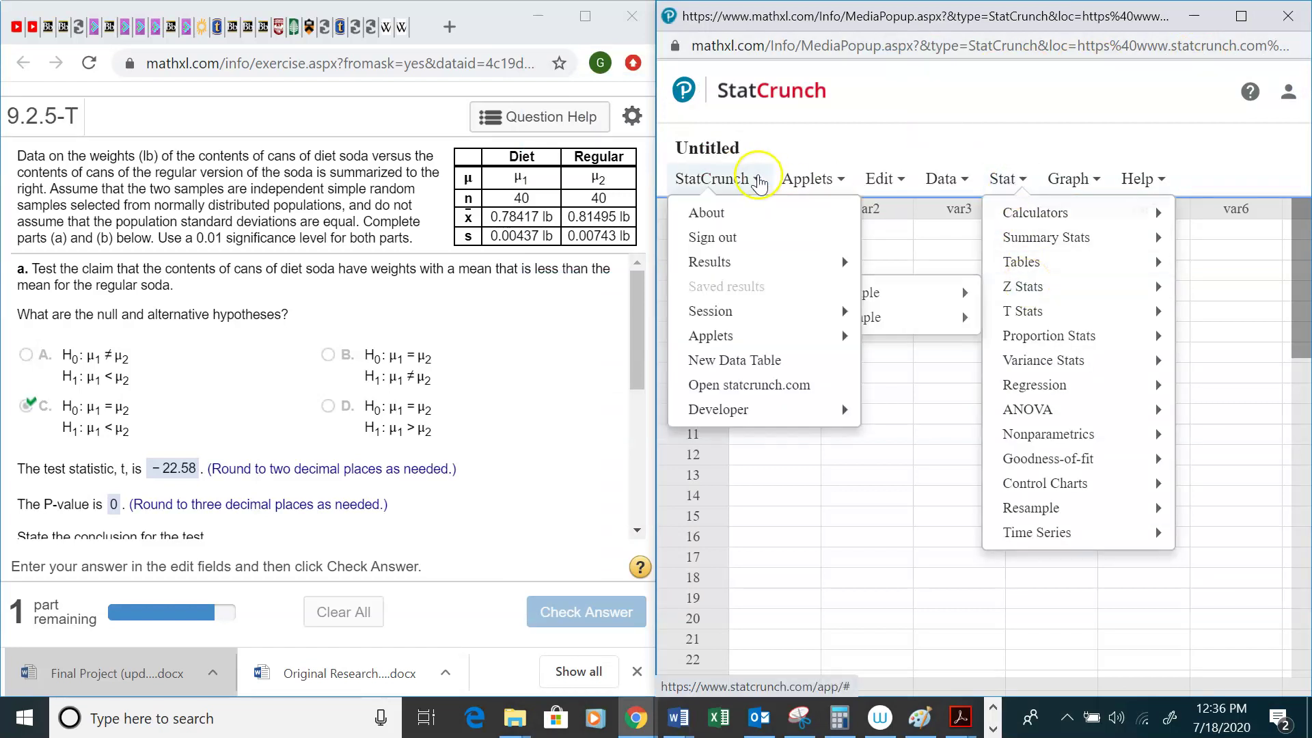
mouse_move(1005, 176)
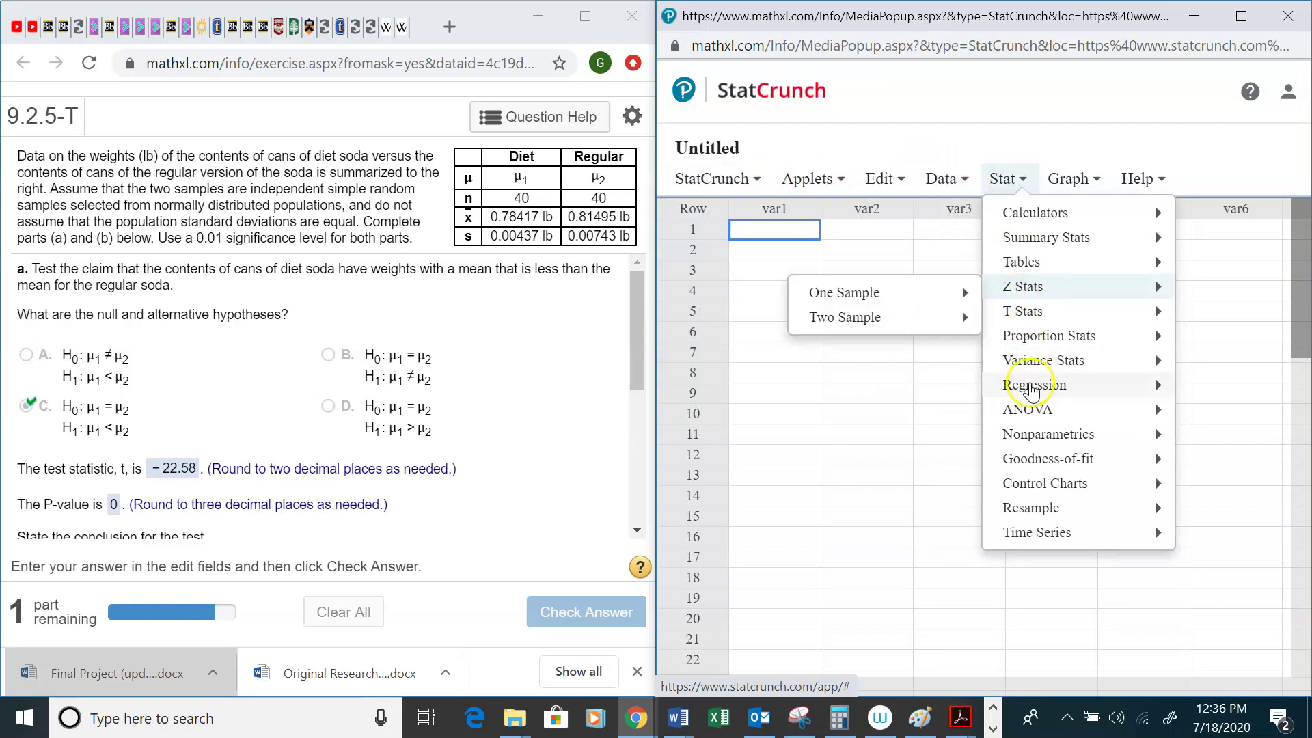
mouse_move(1032, 389)
mouse_move(1066, 309)
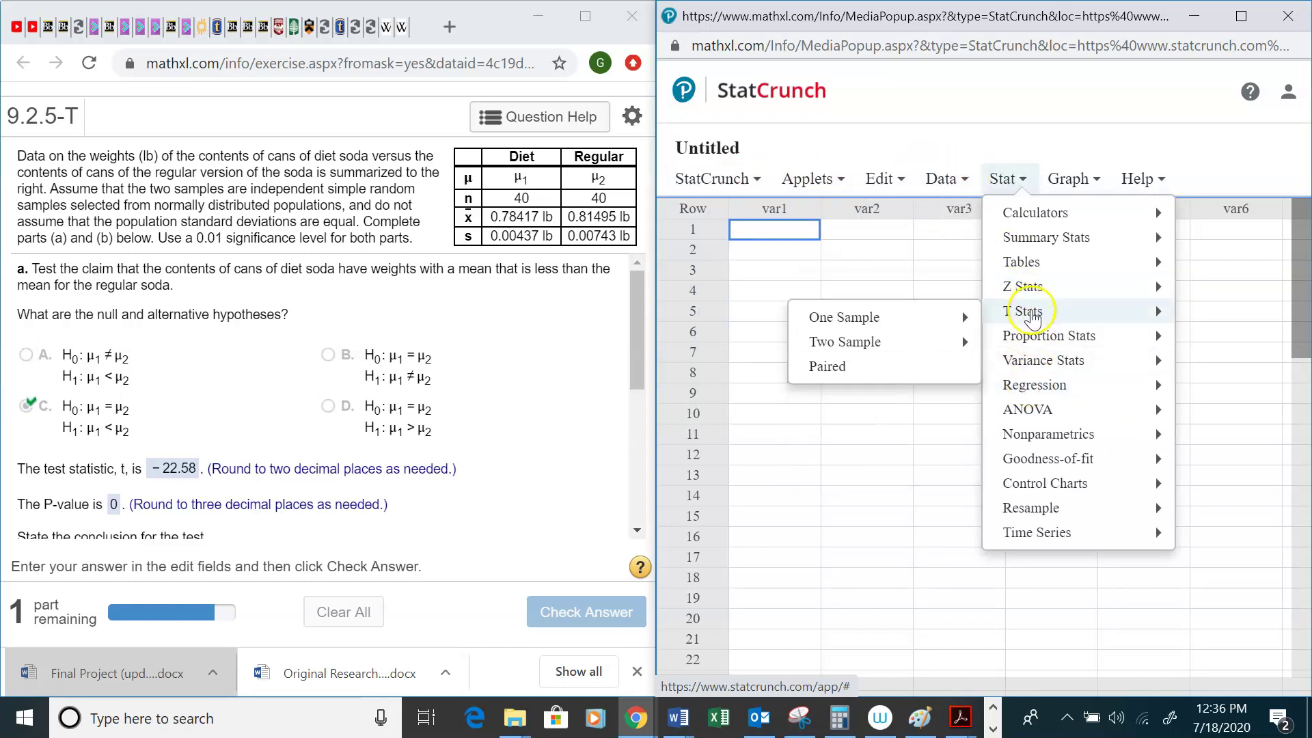
mouse_move(879, 346)
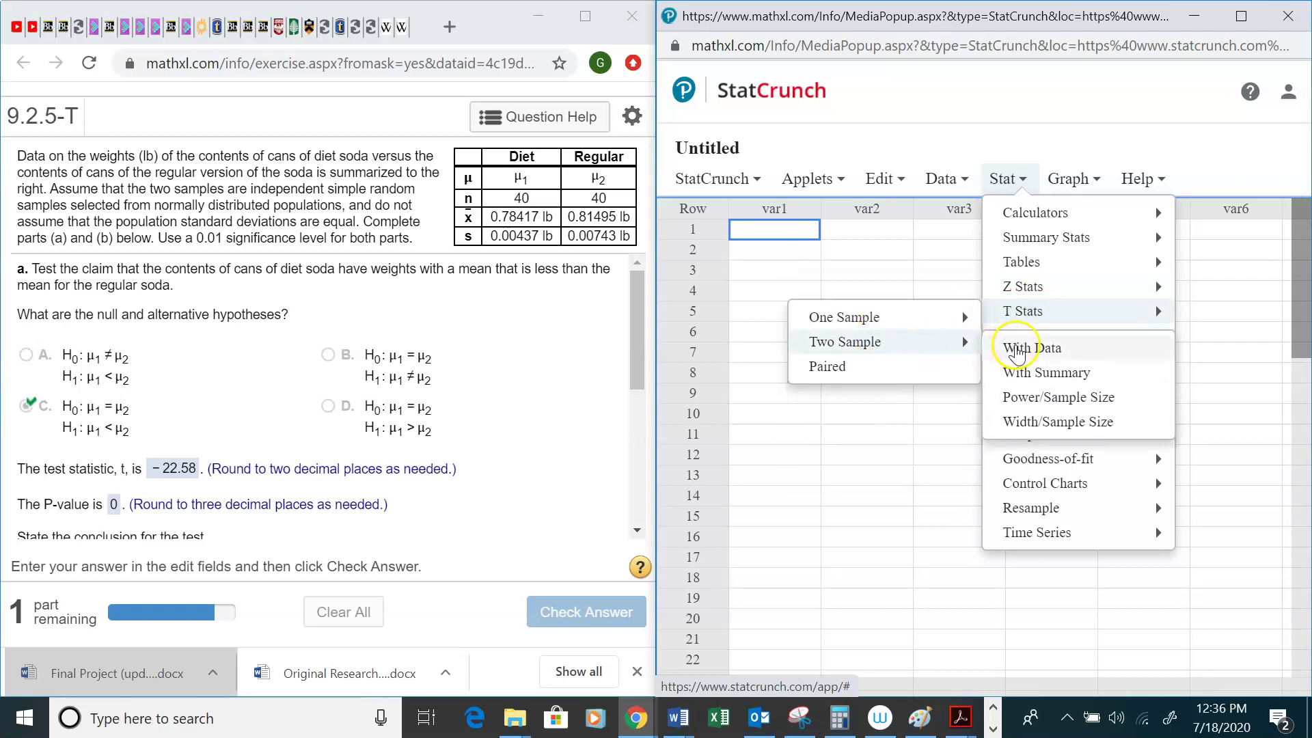
click(1023, 374)
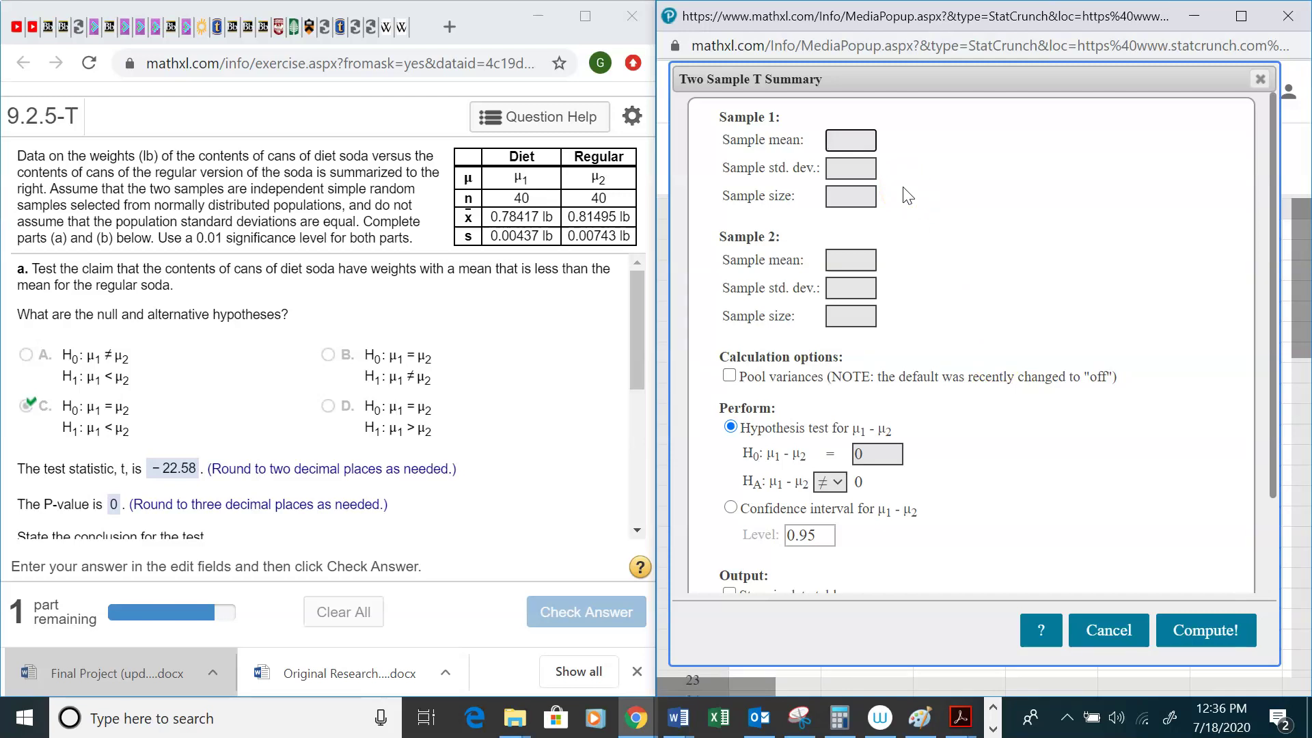
Enter sample 1 (.78417, .00437, 40) and sample 2 (.81495, .00743, 40) summary statistics
text(.78417)
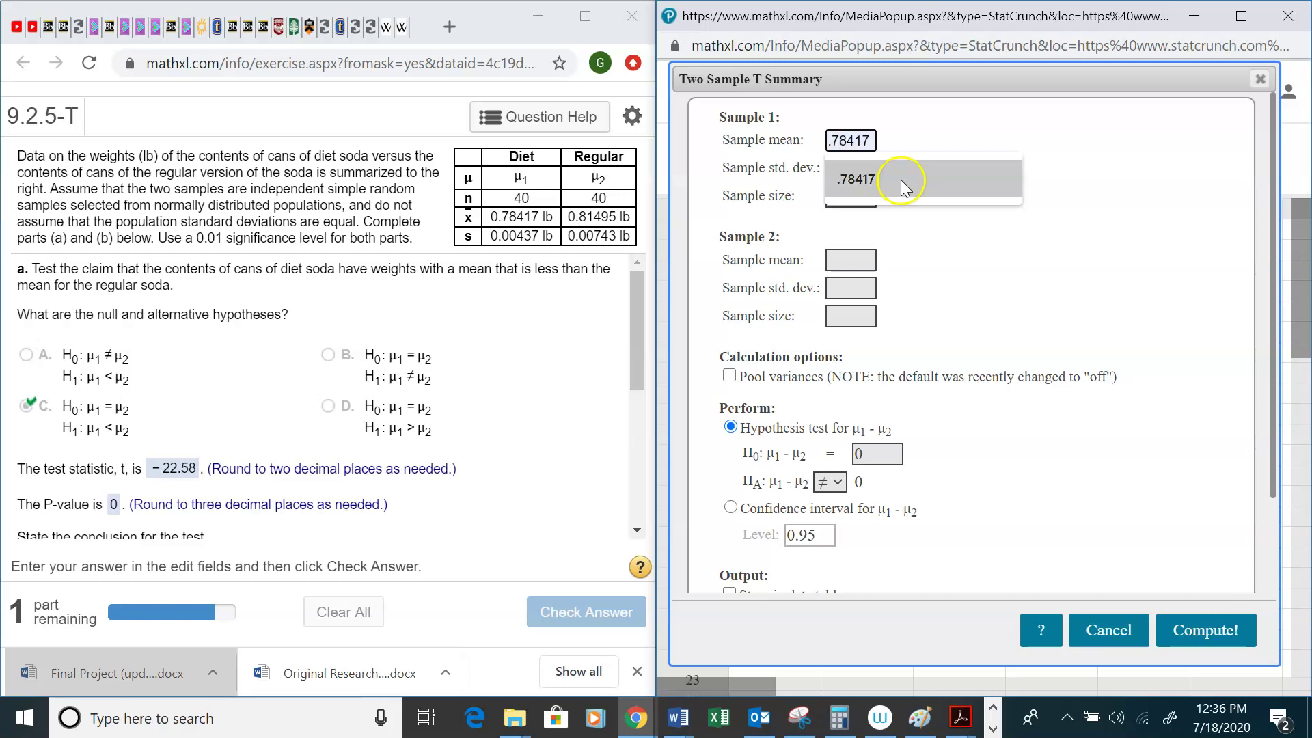
click(888, 179)
click(847, 169)
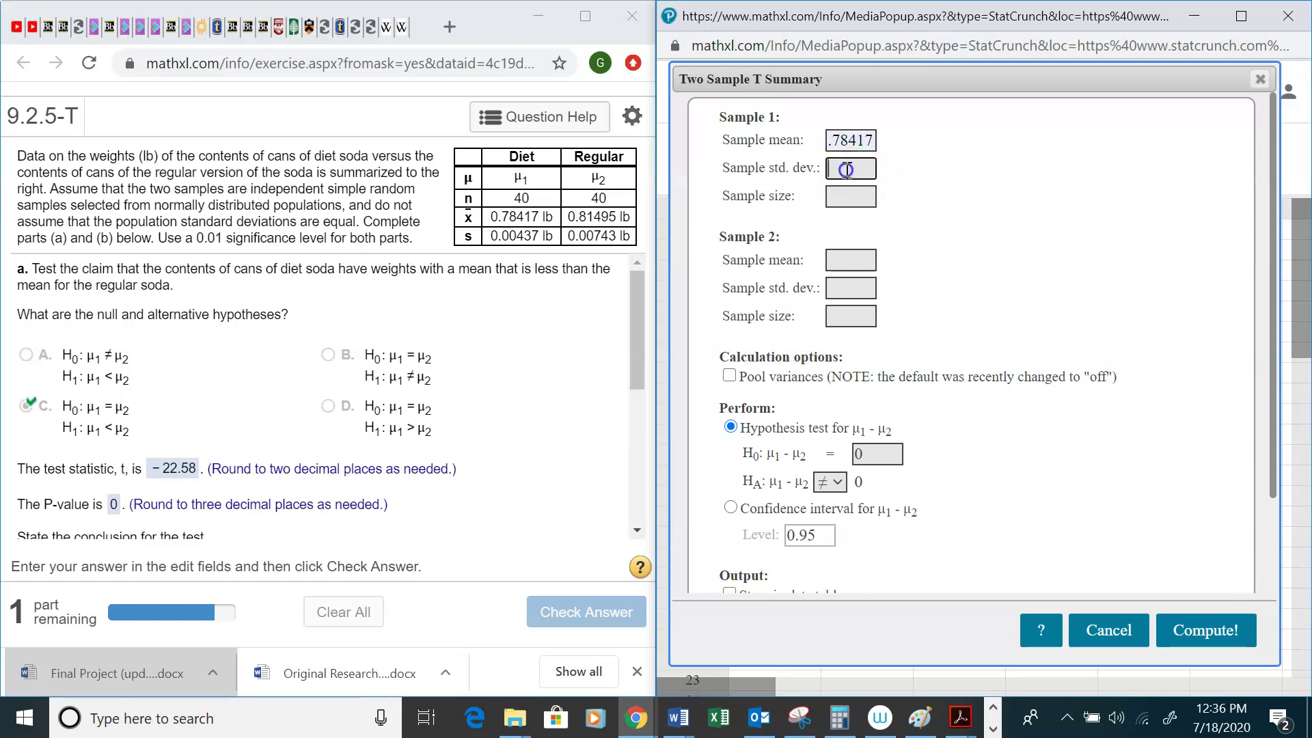
text(.00)
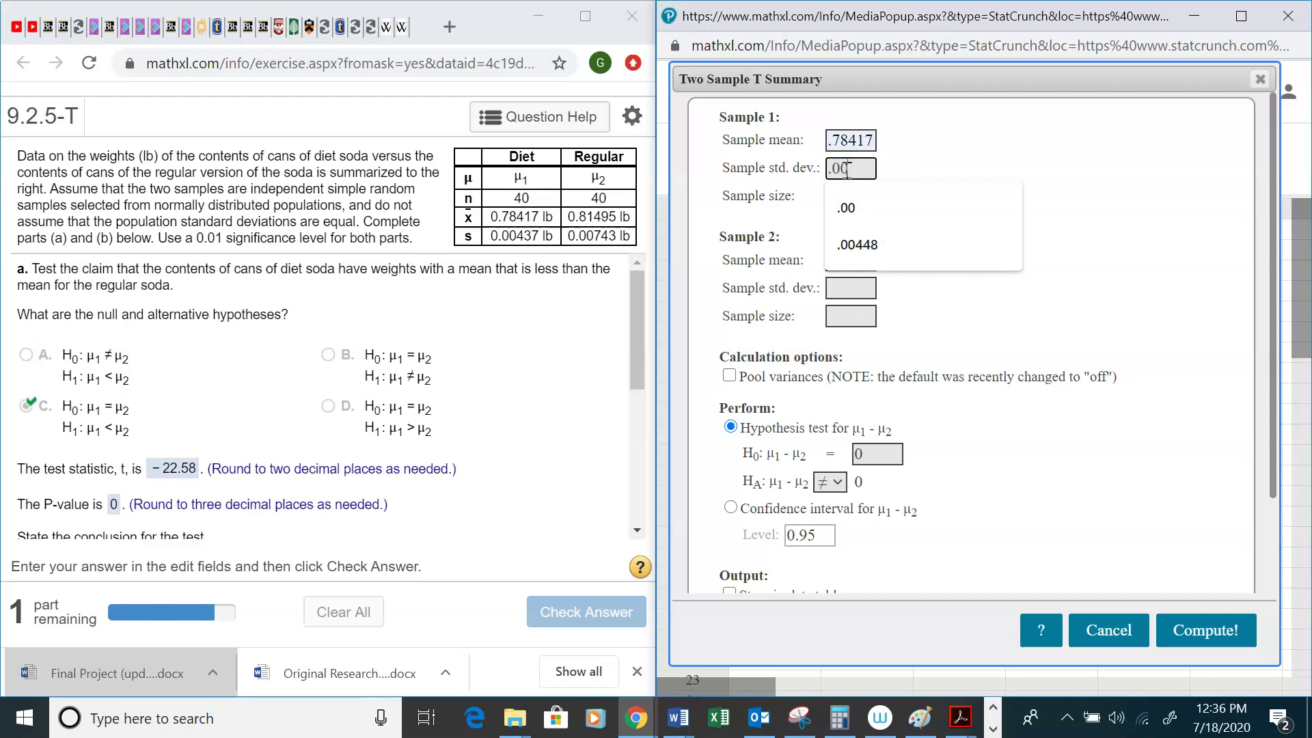
text(437)
key(Tab)
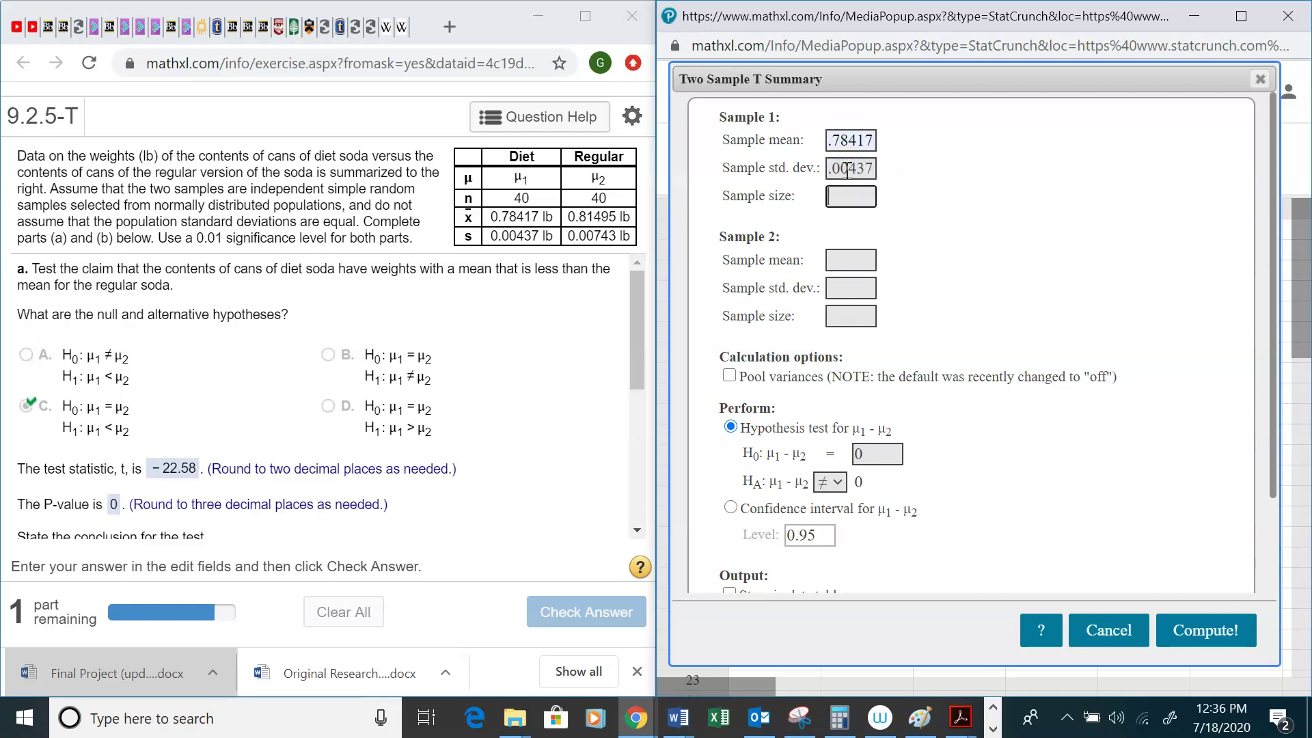
text(40)
key(Tab)
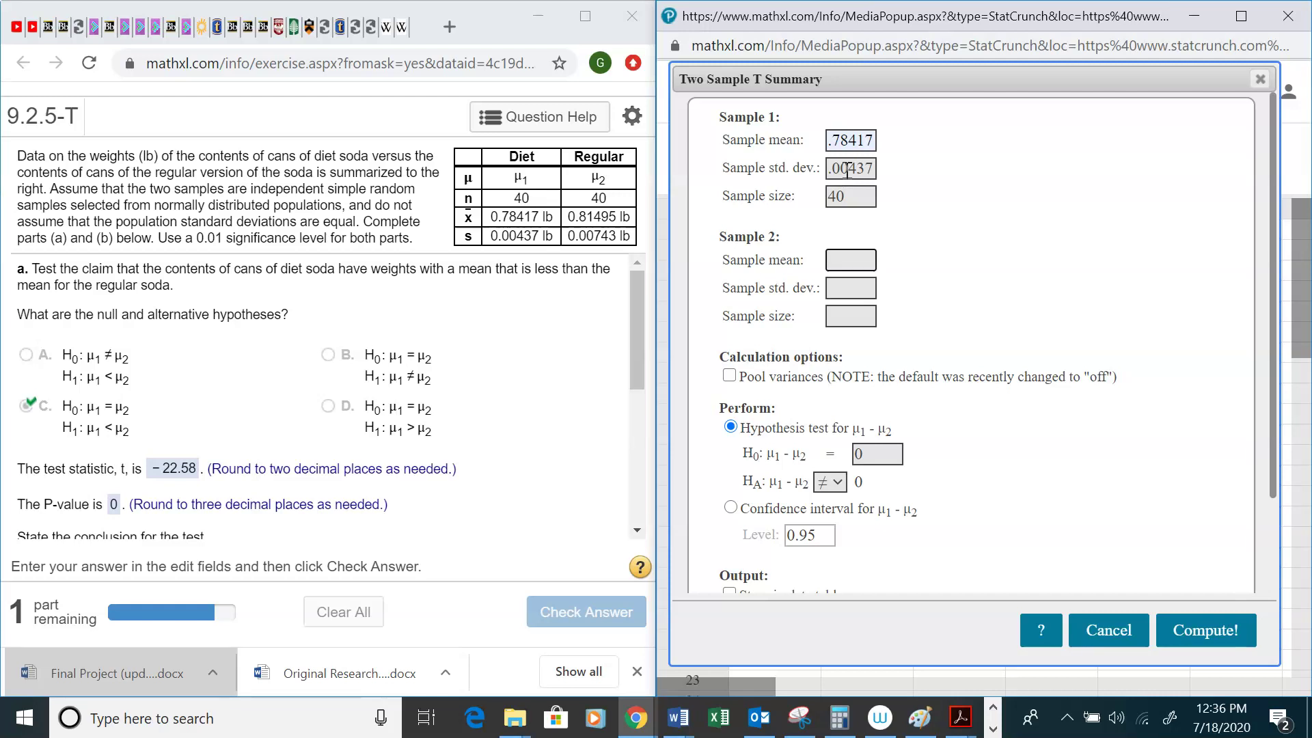
text(.8)
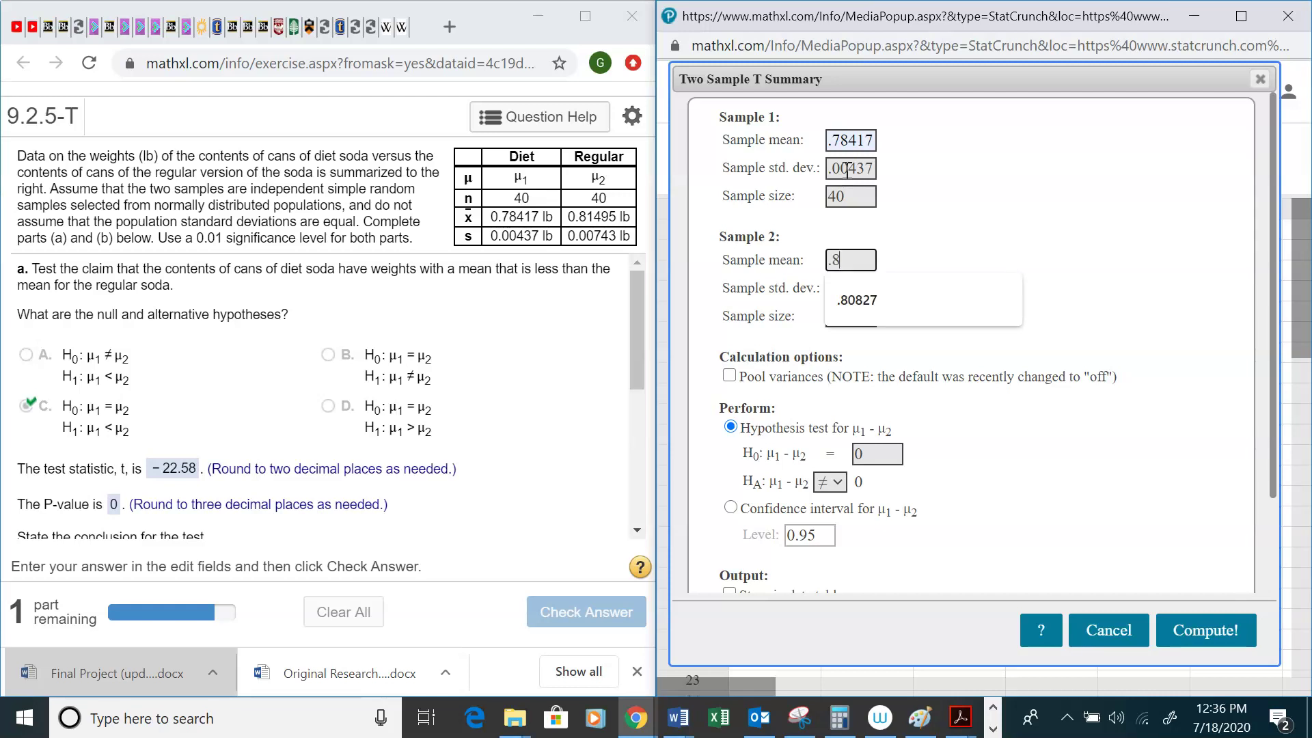
text(1495)
key(Tab)
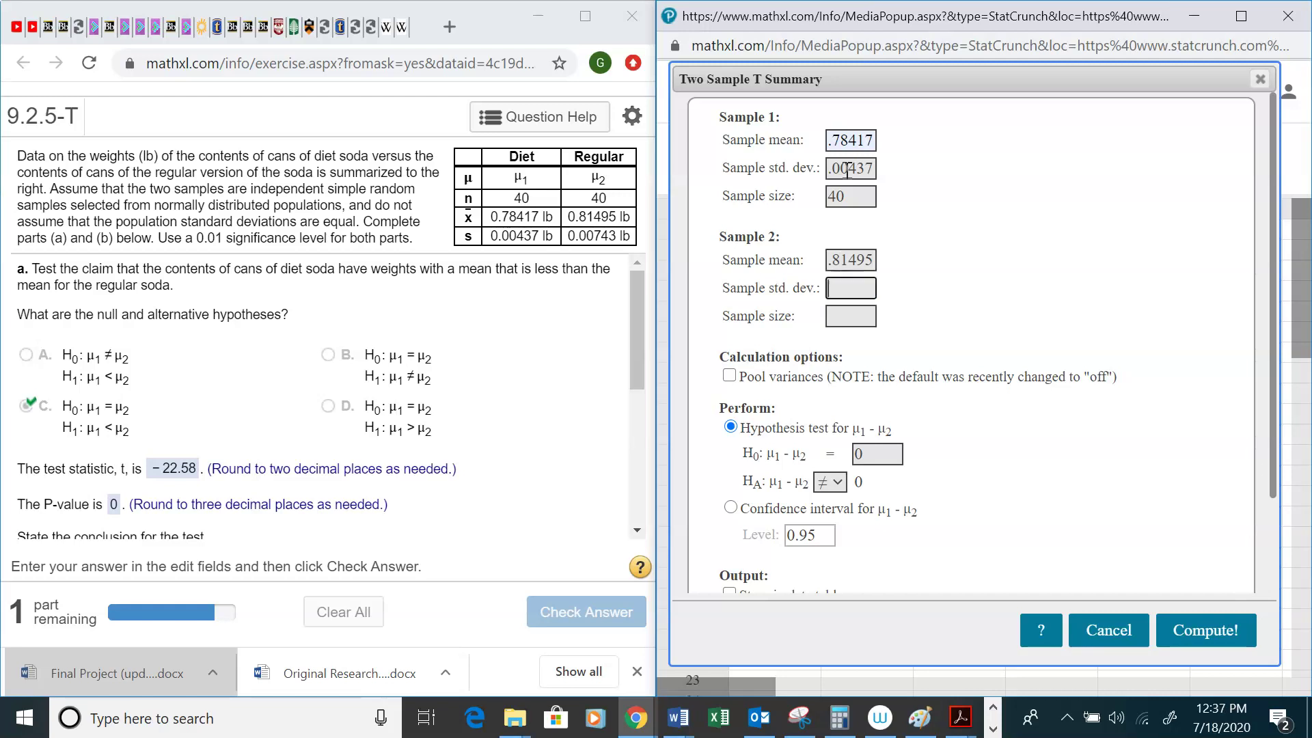
text(.0)
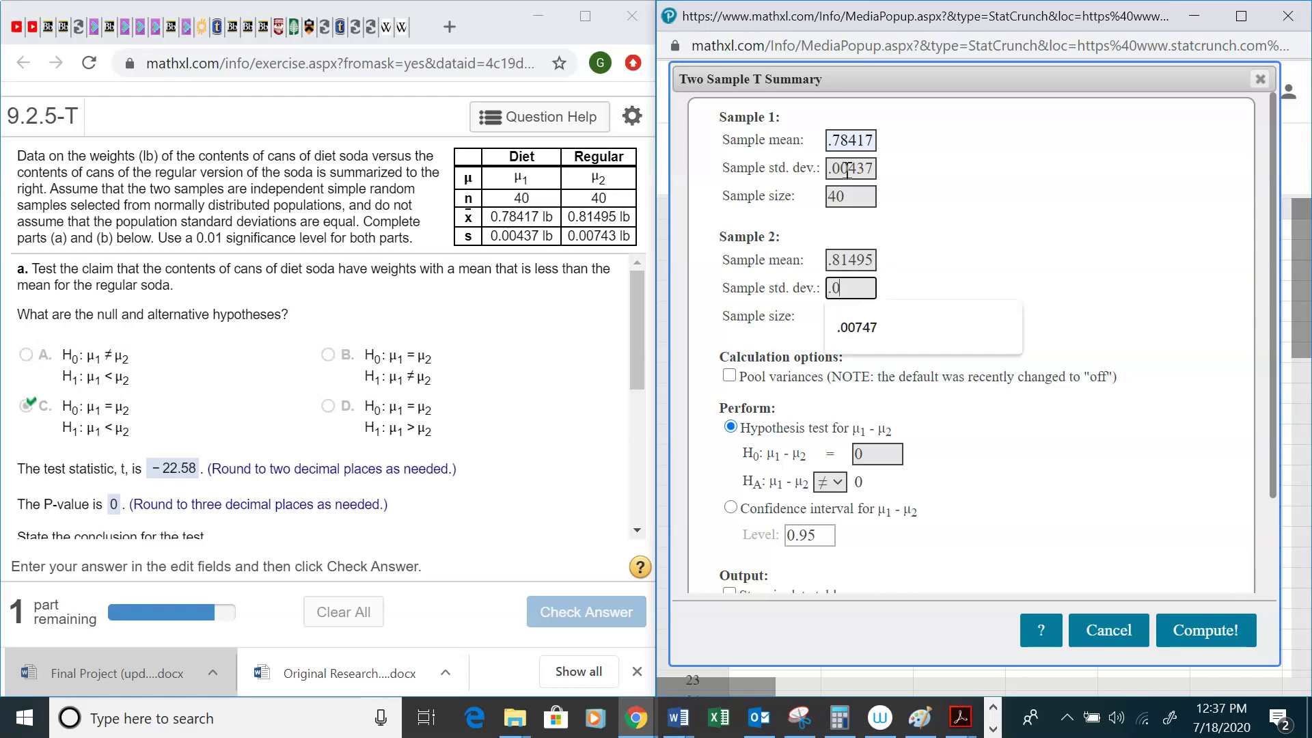
text(0743)
key(Tab)
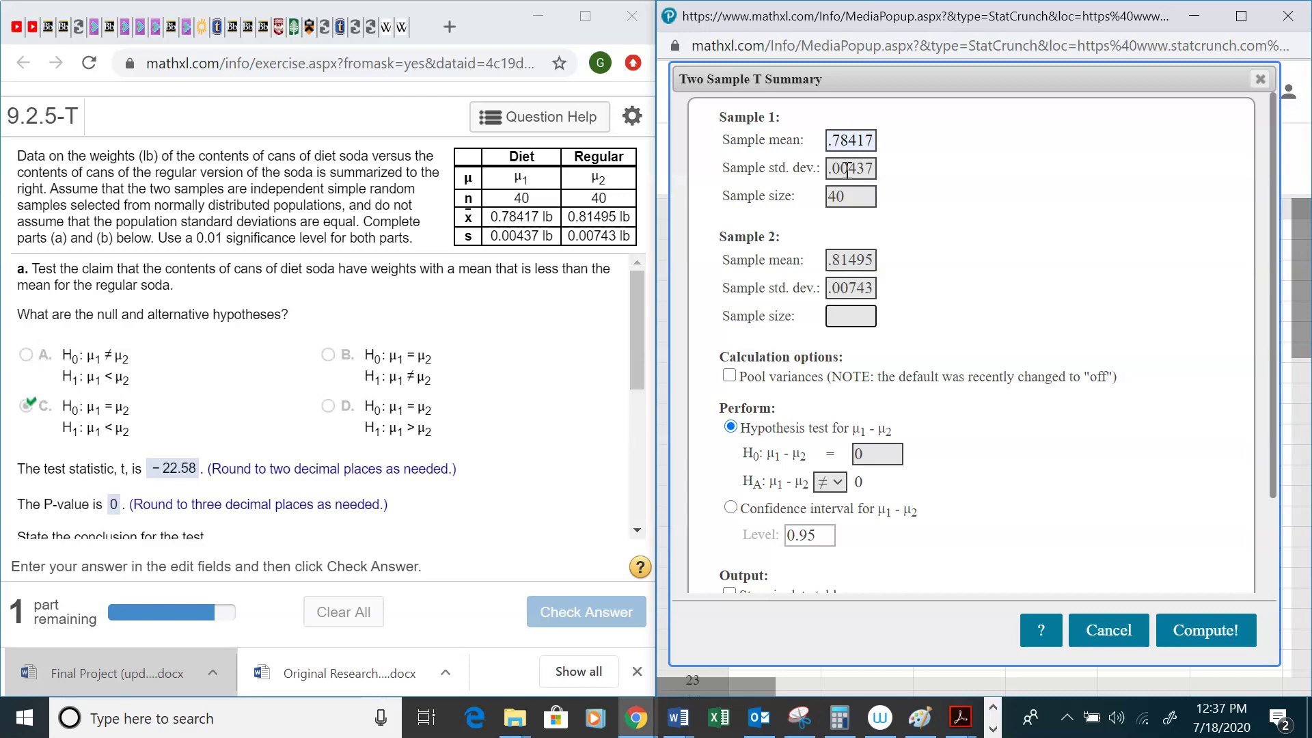
text(40)
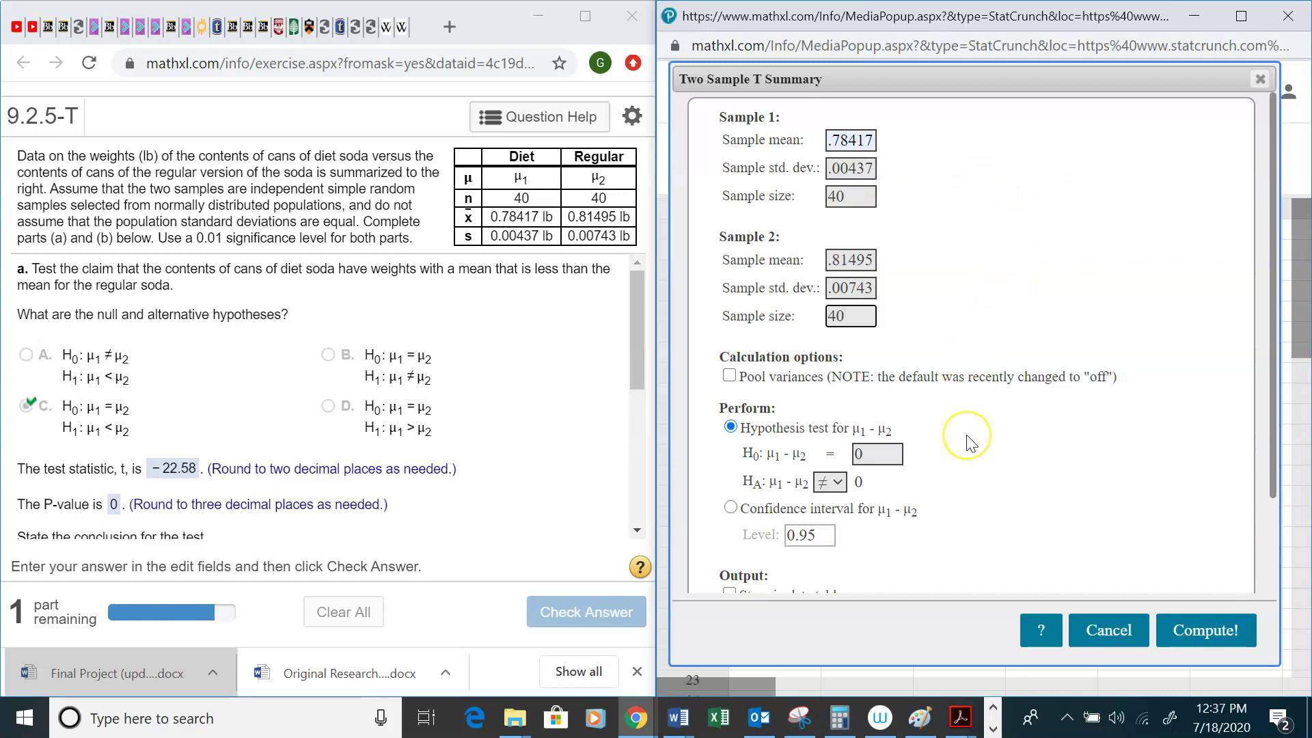
Set the alternative hypothesis to μ1 − μ2 < 0 and compute, giving T-Stat -22.5839
click(527, 419)
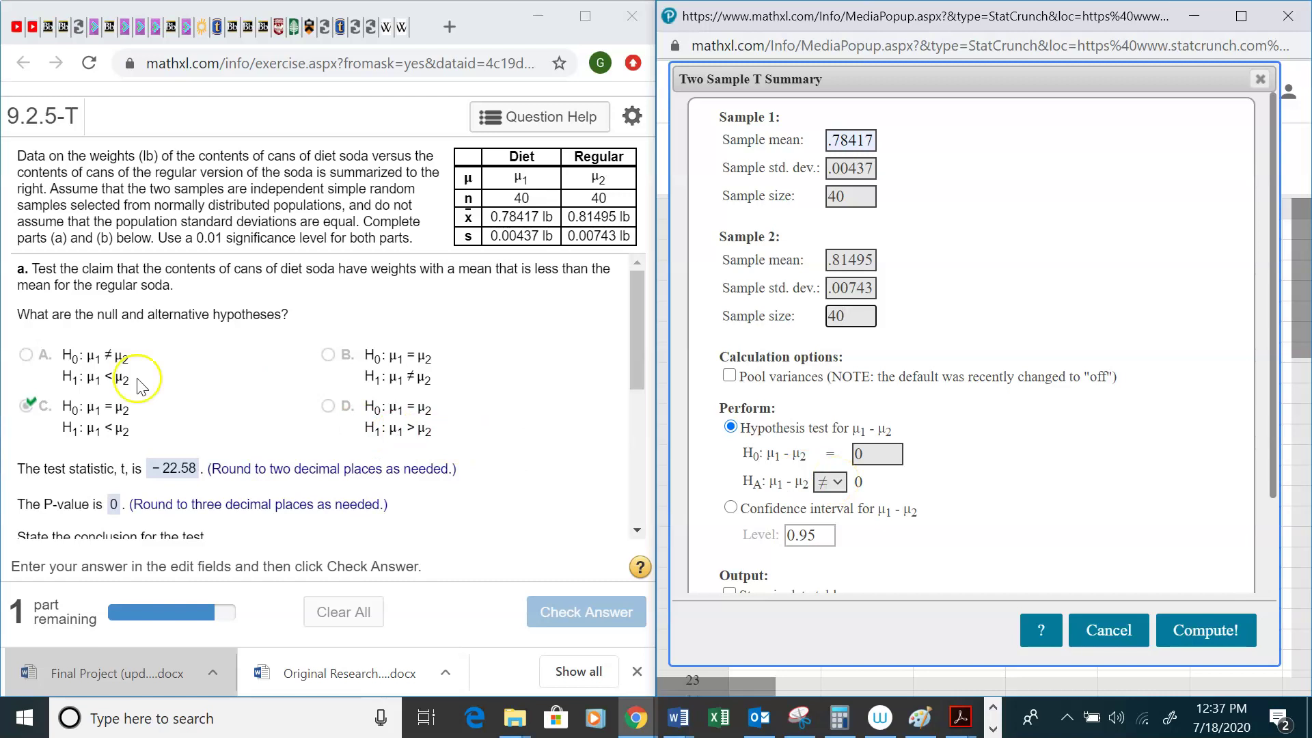
click(837, 482)
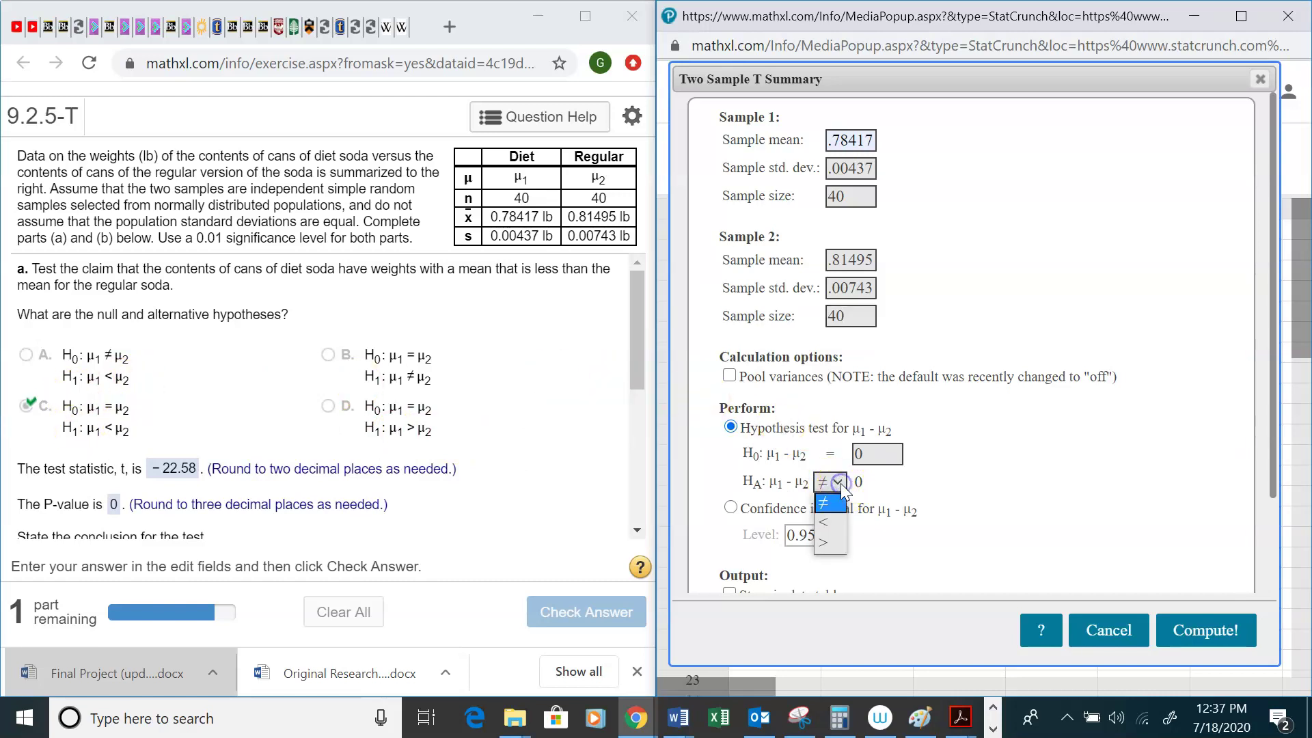
click(829, 525)
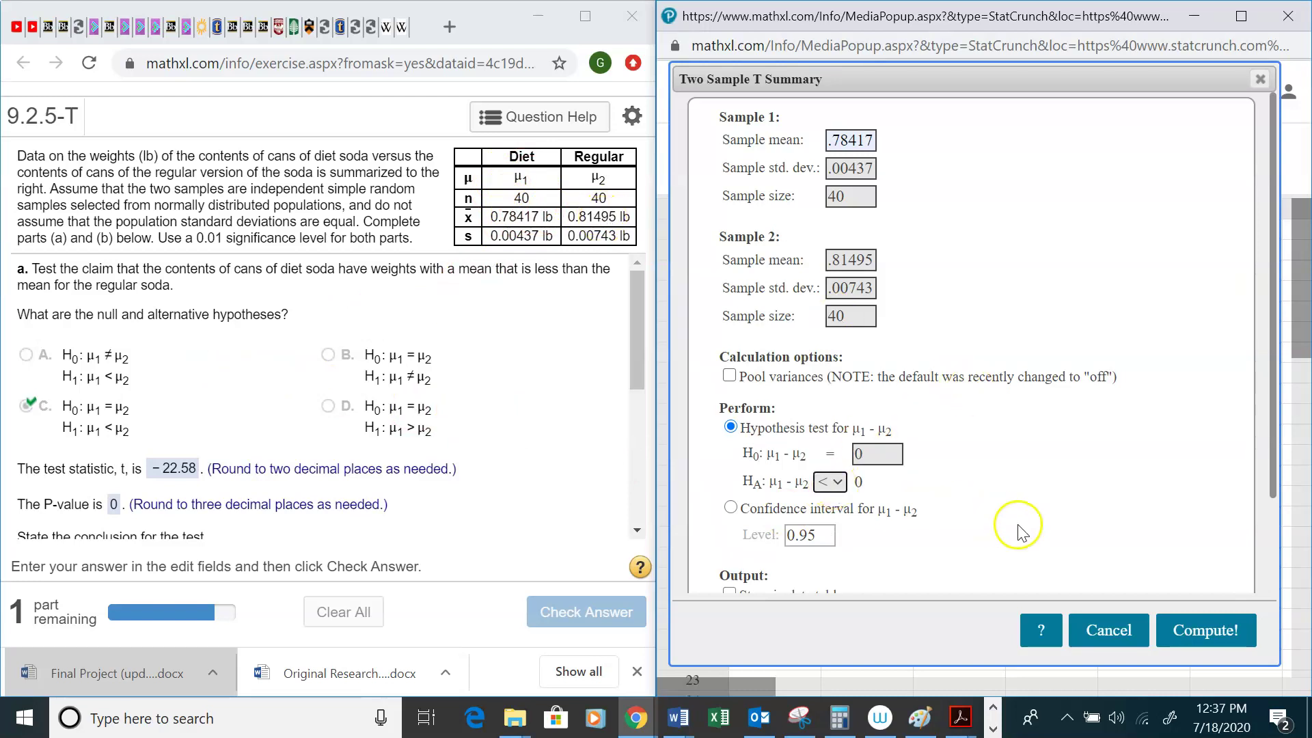
click(1193, 630)
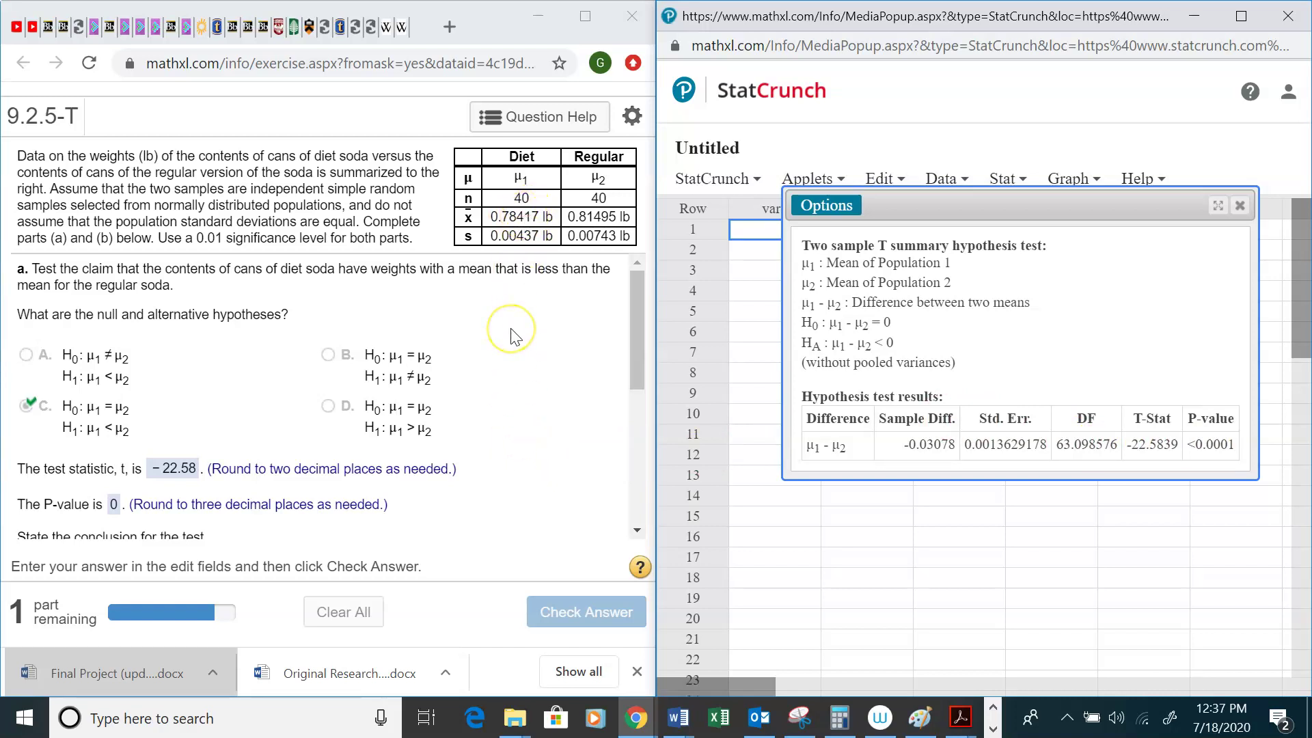
Reopen the test settings with Options > Edit in the results window
scroll(514, 337, down, 5)
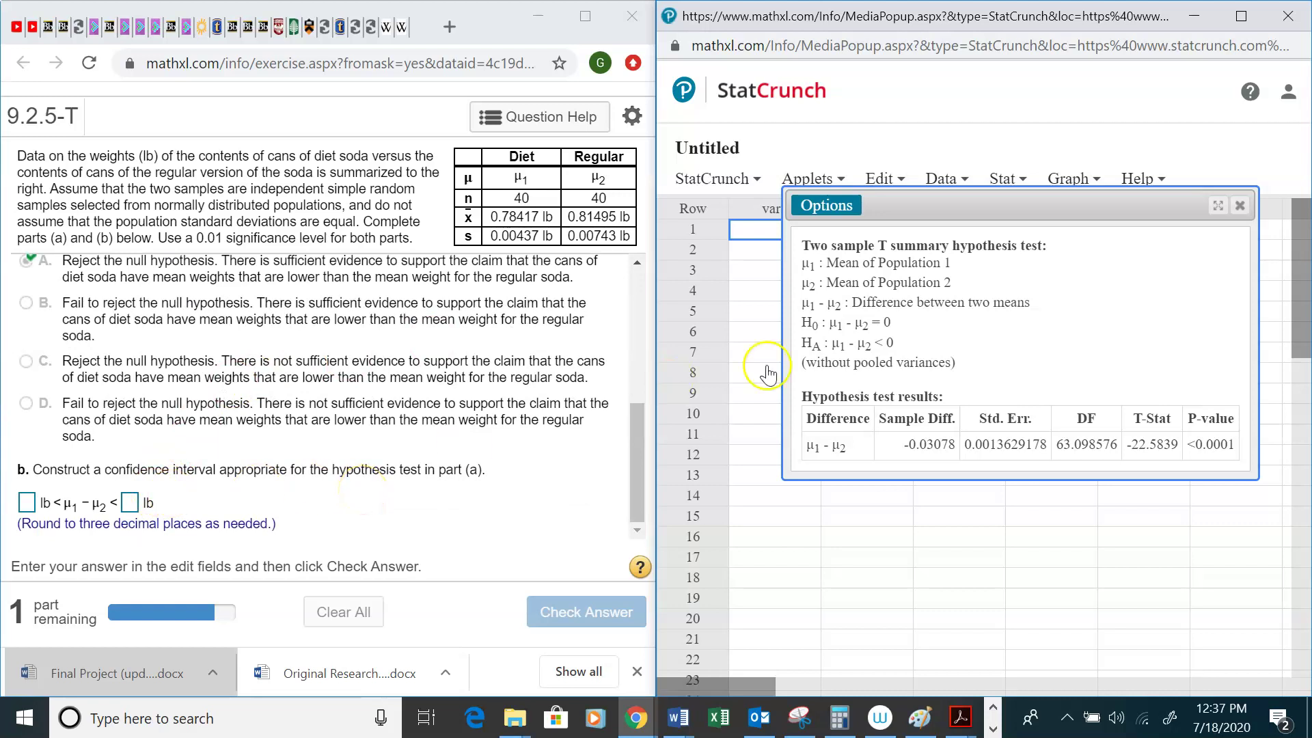
click(838, 213)
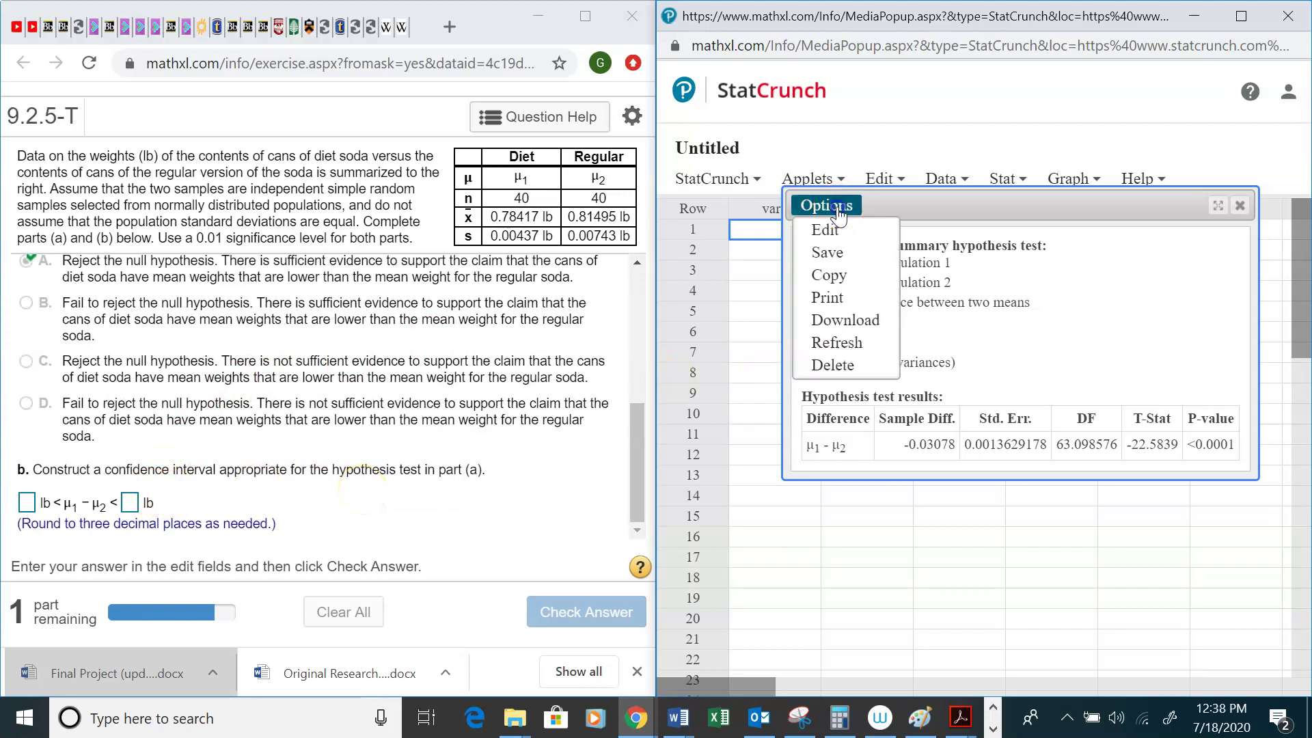
click(838, 230)
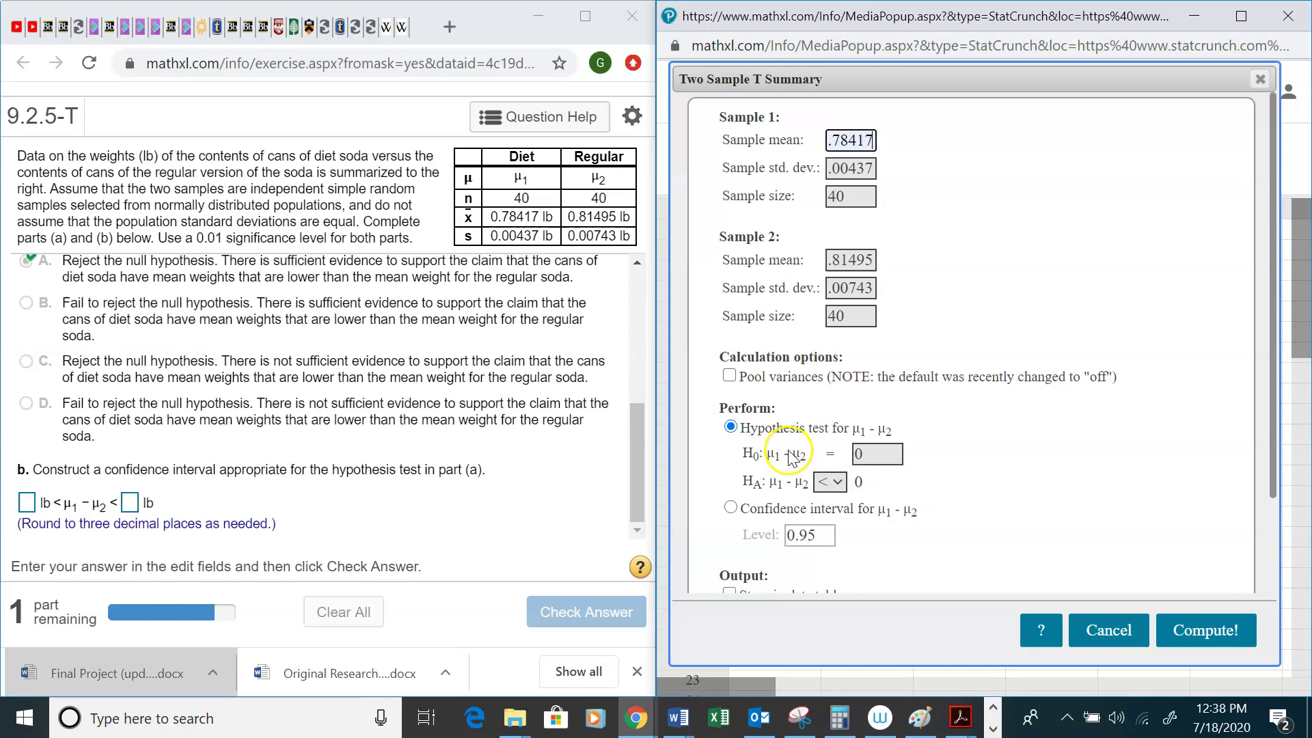
Select the confidence interval for μ1 − μ2 option in the Perform section
click(730, 507)
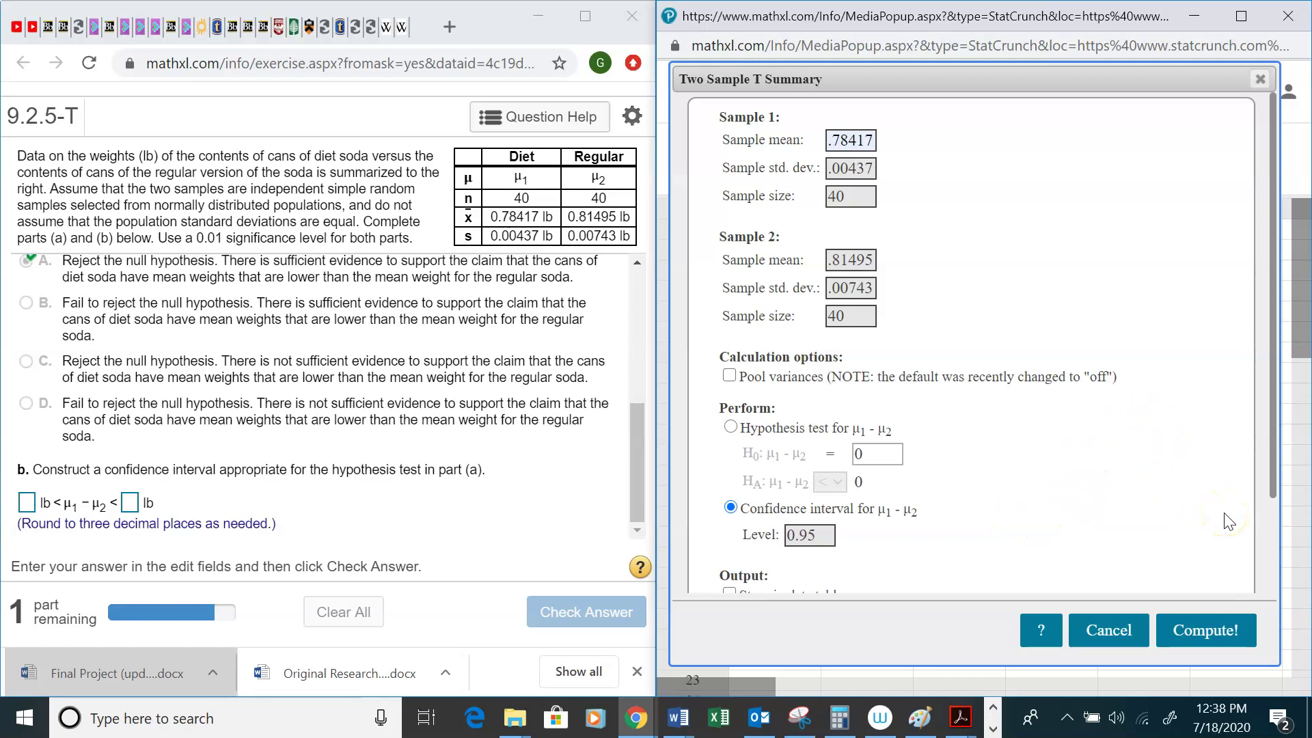
scroll(483, 434, up, 5)
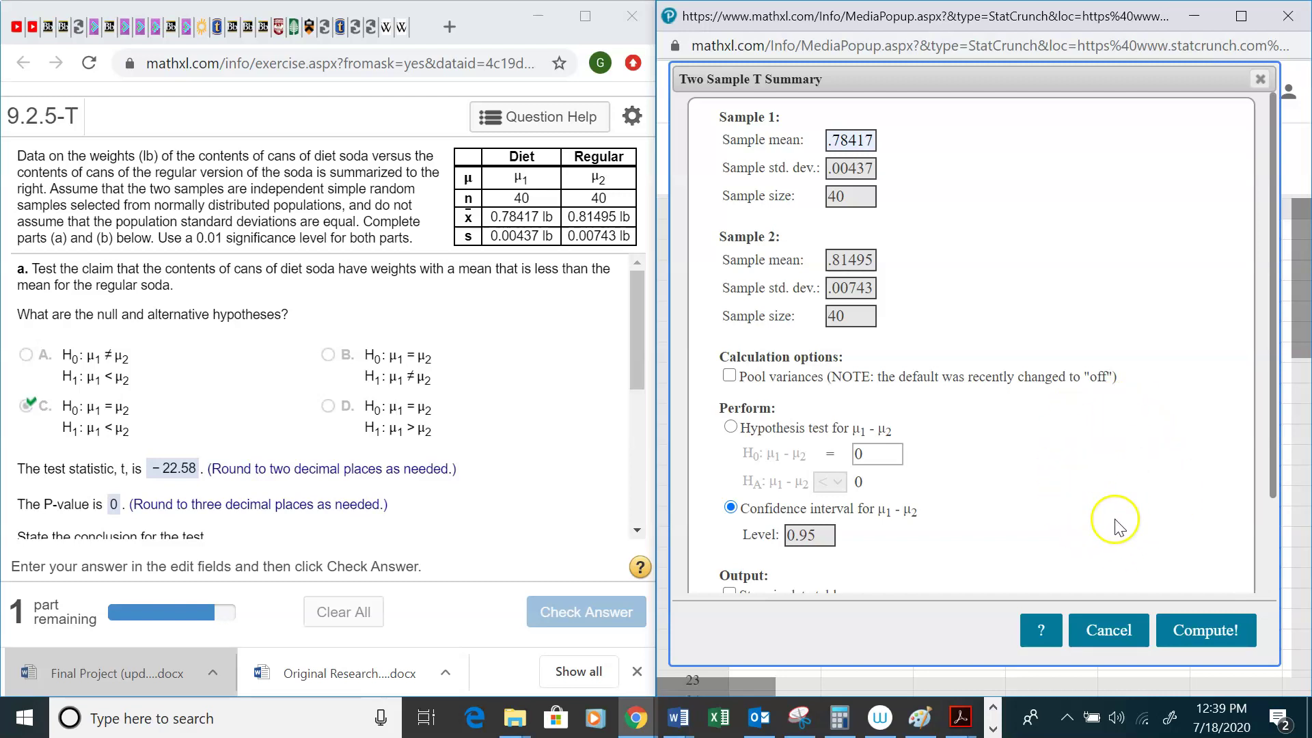
Change the confidence level to 0.98 and compute the interval −0.034033163 to −0.027526837
click(825, 535)
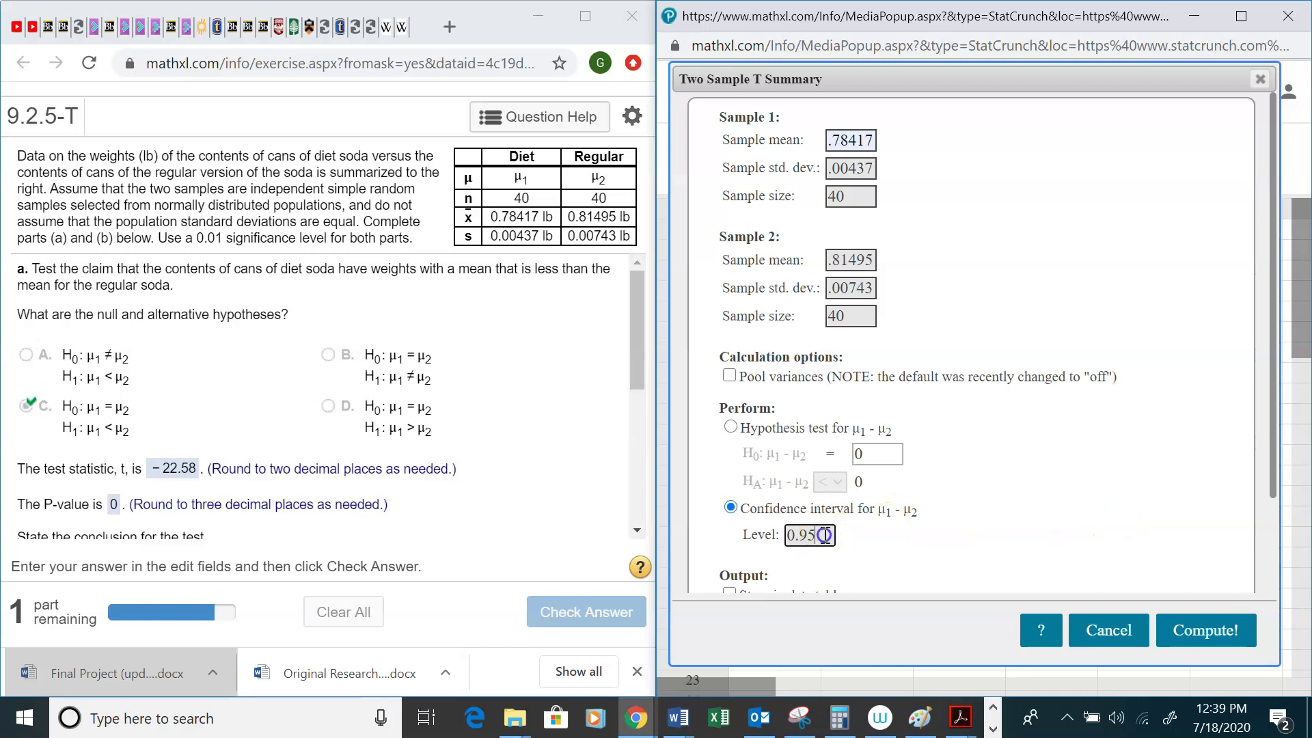
key(BackSpace)
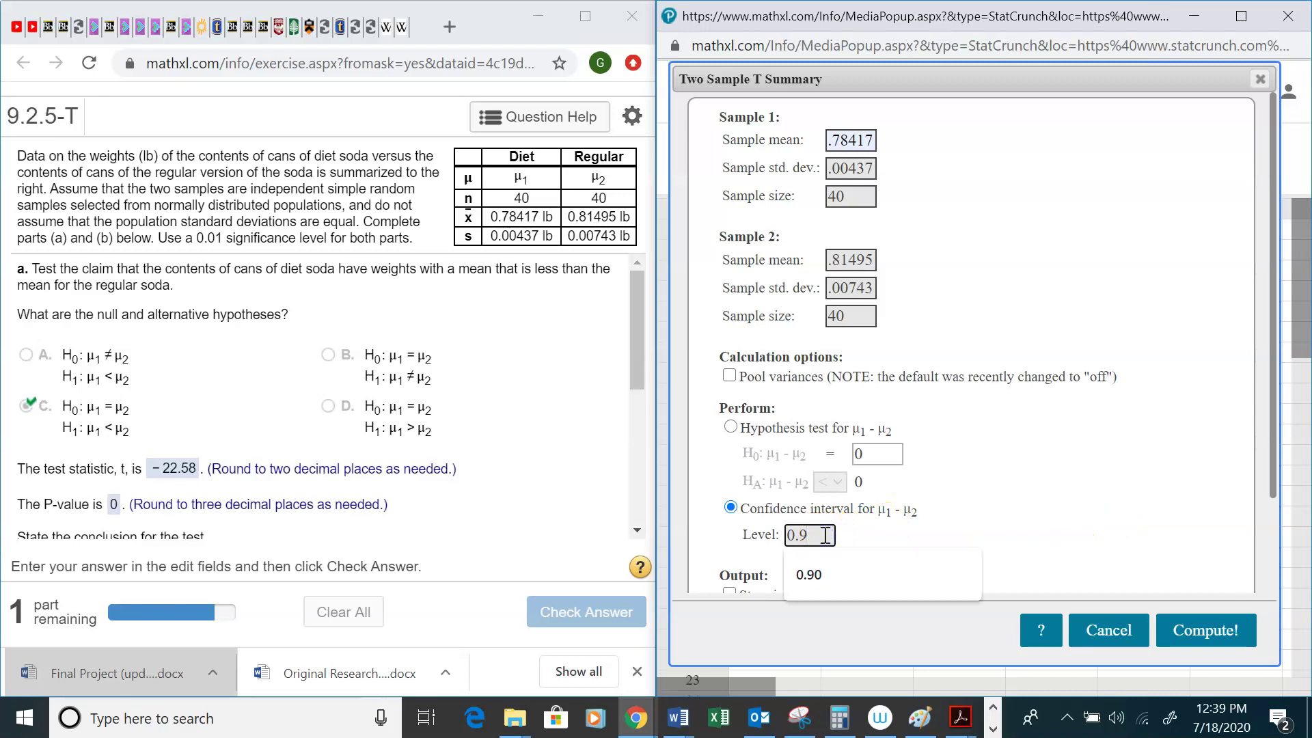
text(8)
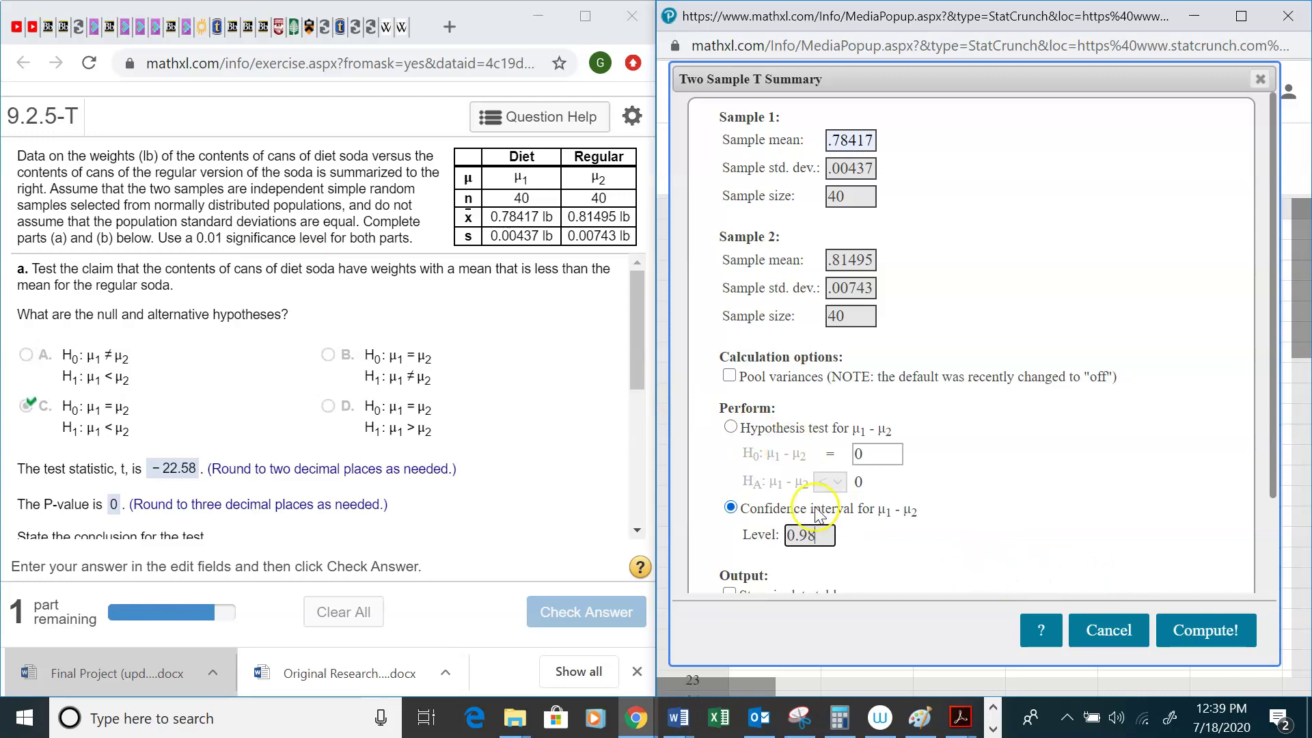
click(1206, 636)
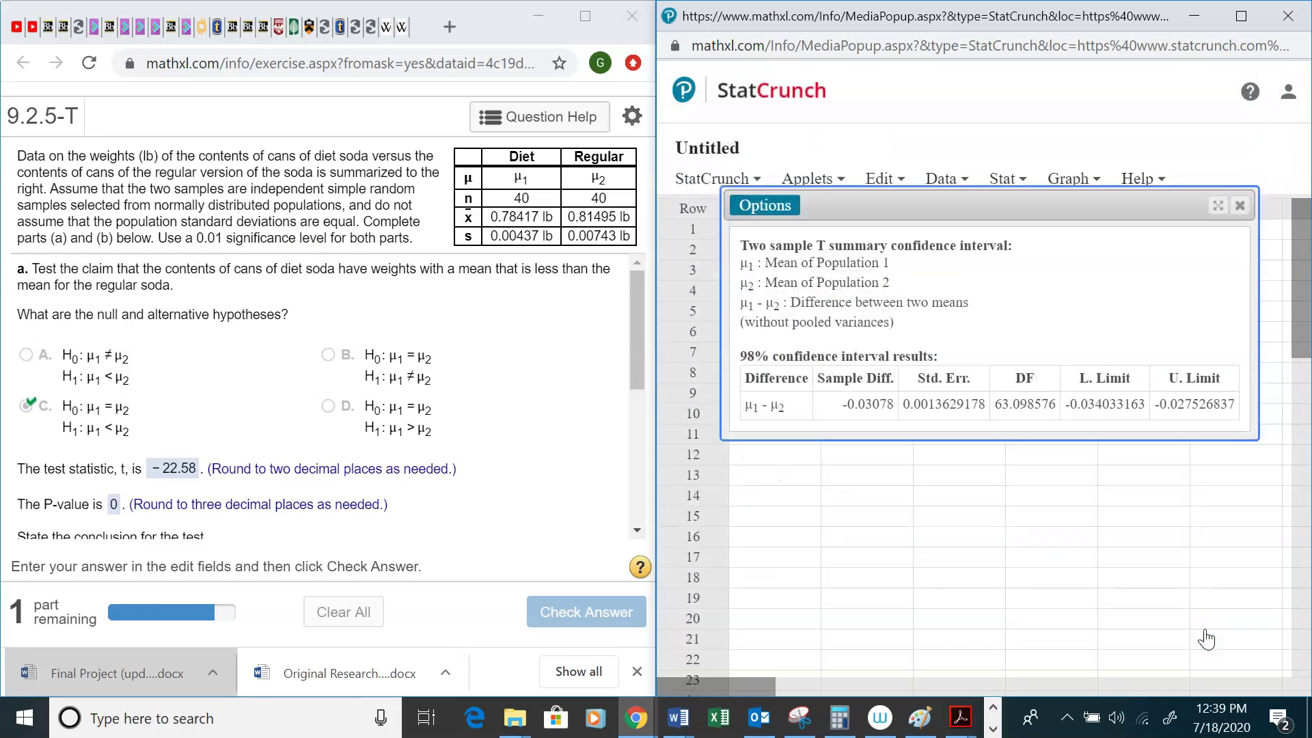
Enter 0.034 and -.028 as the interval bounds in part (b) and check the answer
scroll(492, 497, down, 5)
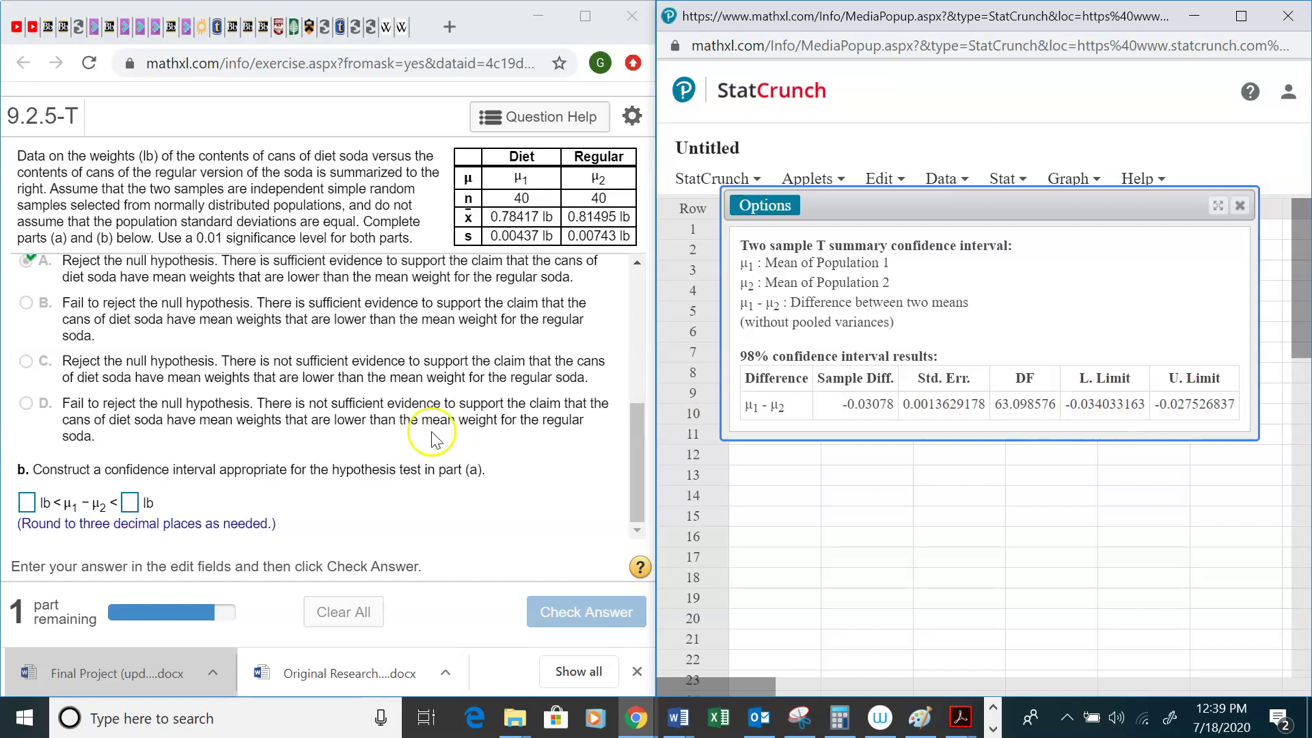
click(28, 505)
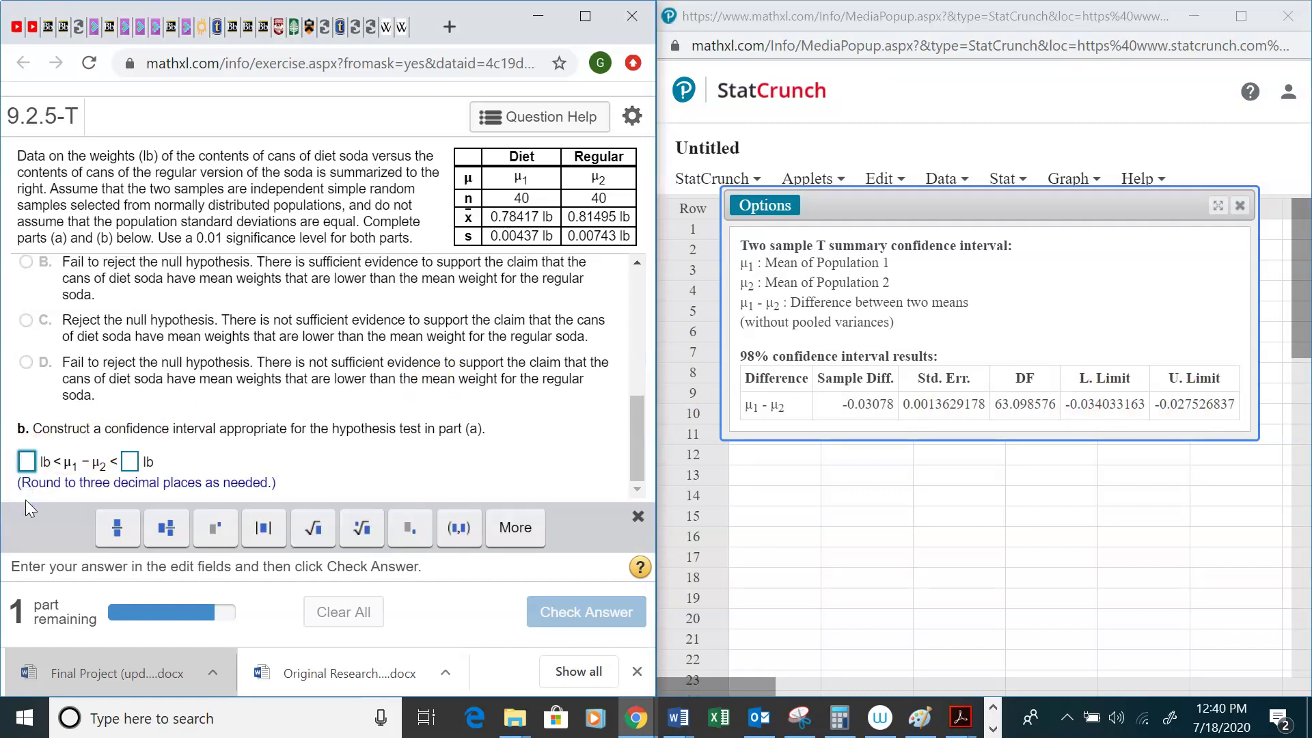
text(0)
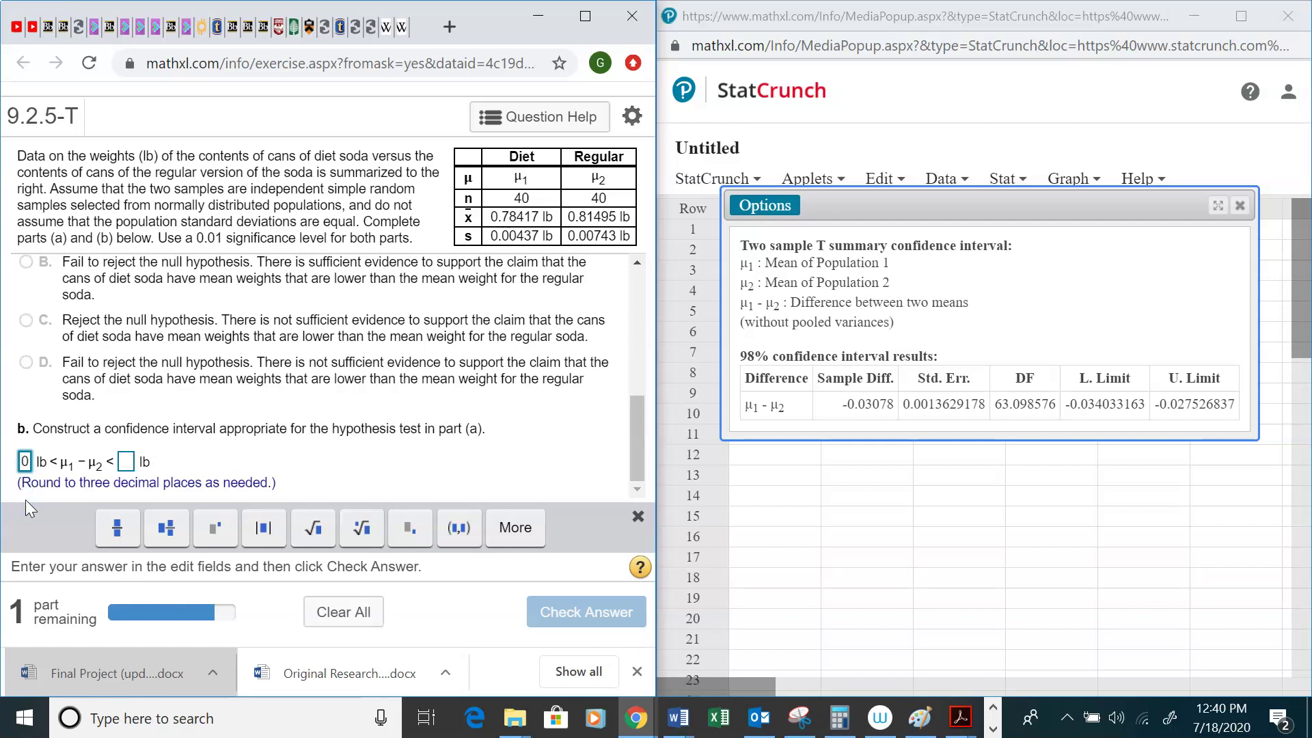
text(.034)
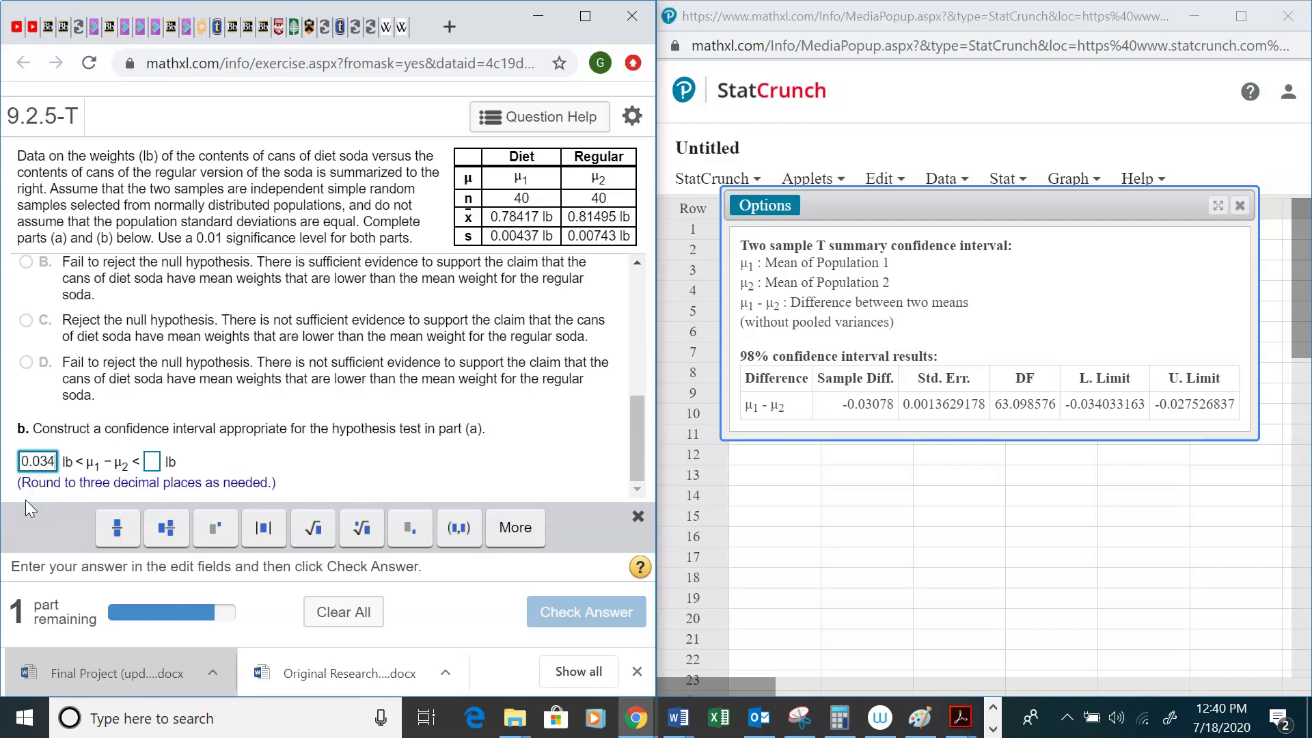
key(Tab)
text(-)
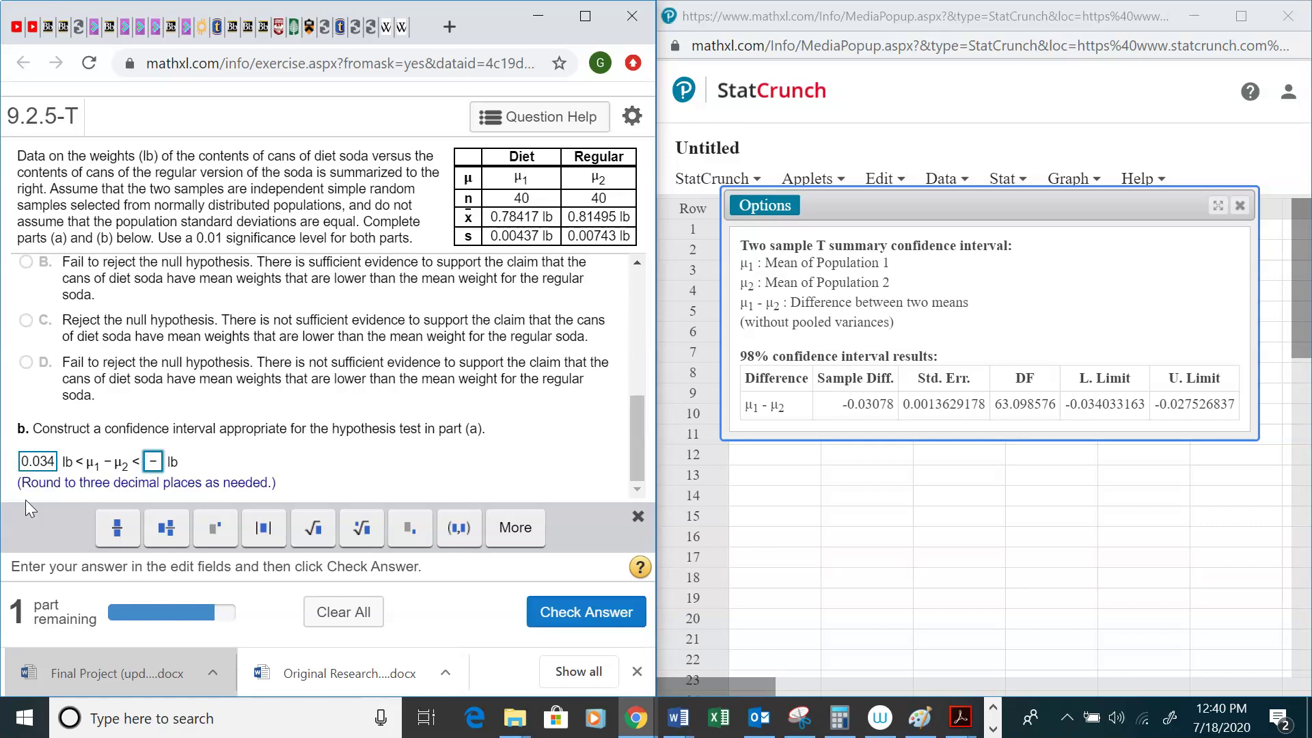
text(.028)
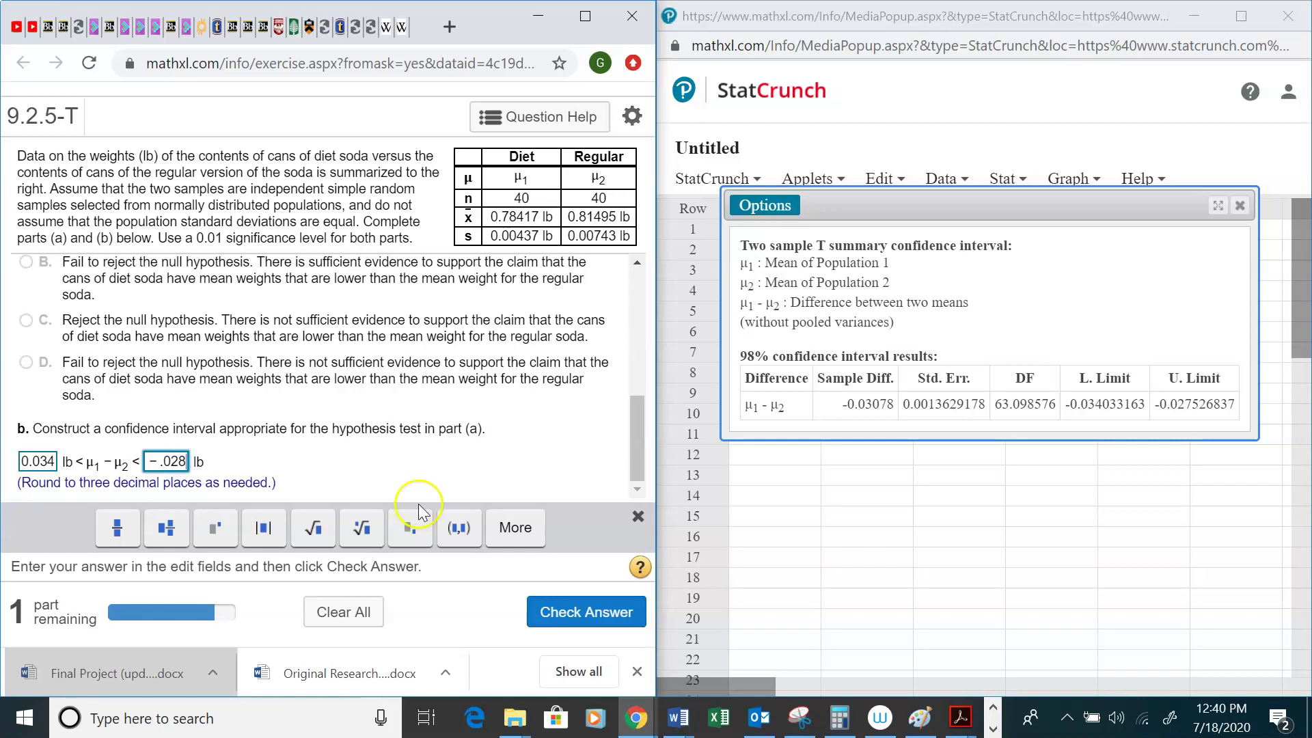
click(564, 610)
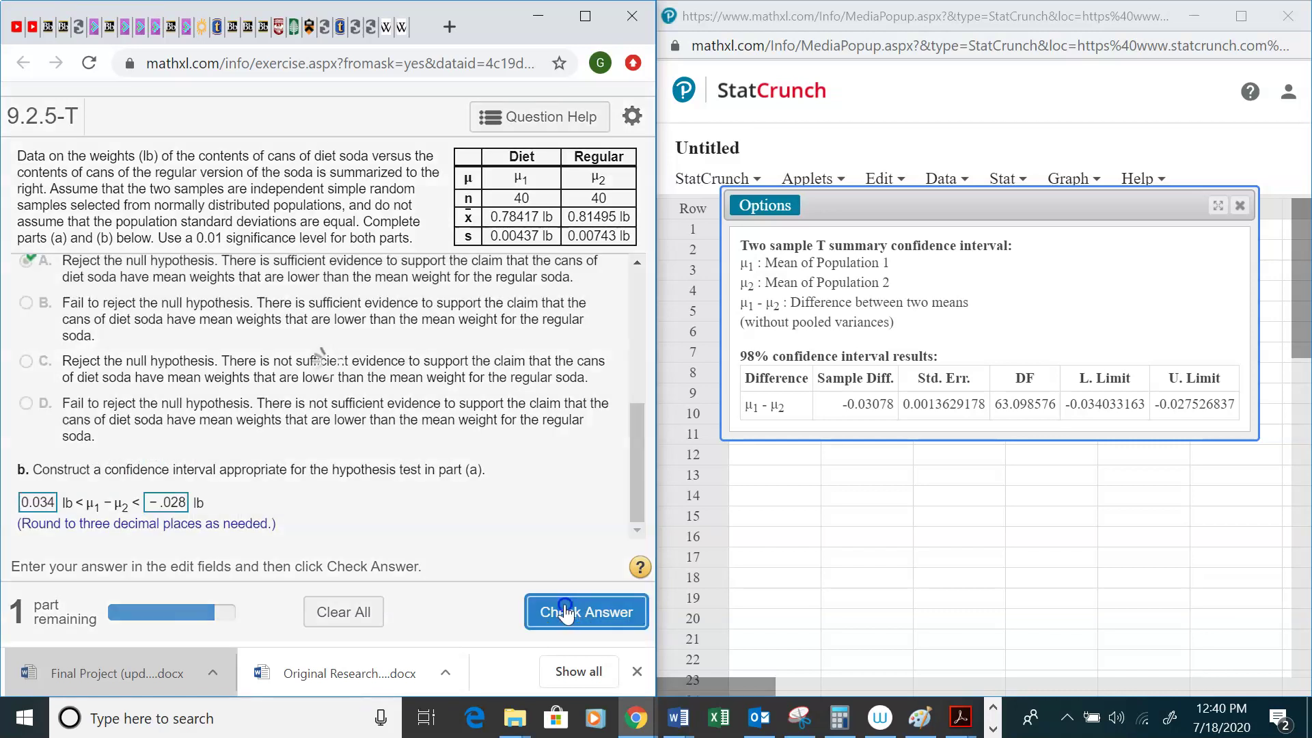
click(346, 535)
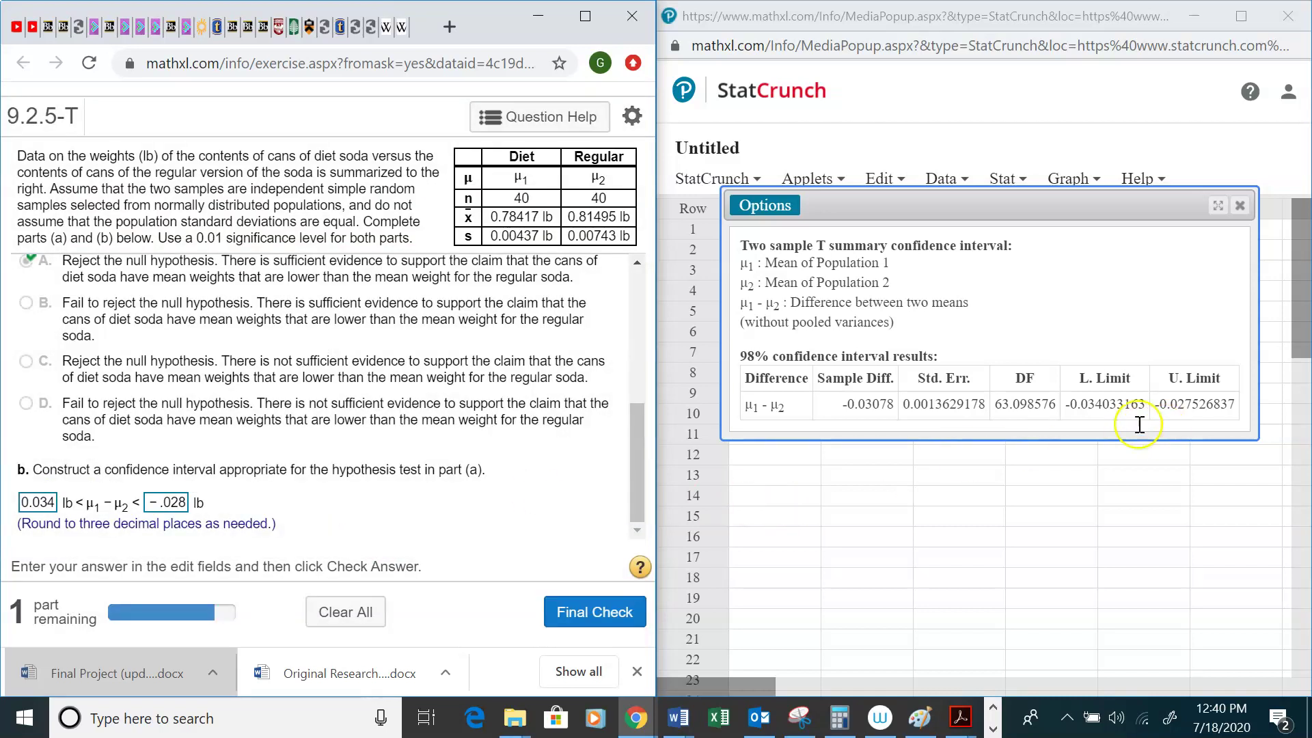
Correct the lower bound to −0.034 and submit for the final check
click(1098, 420)
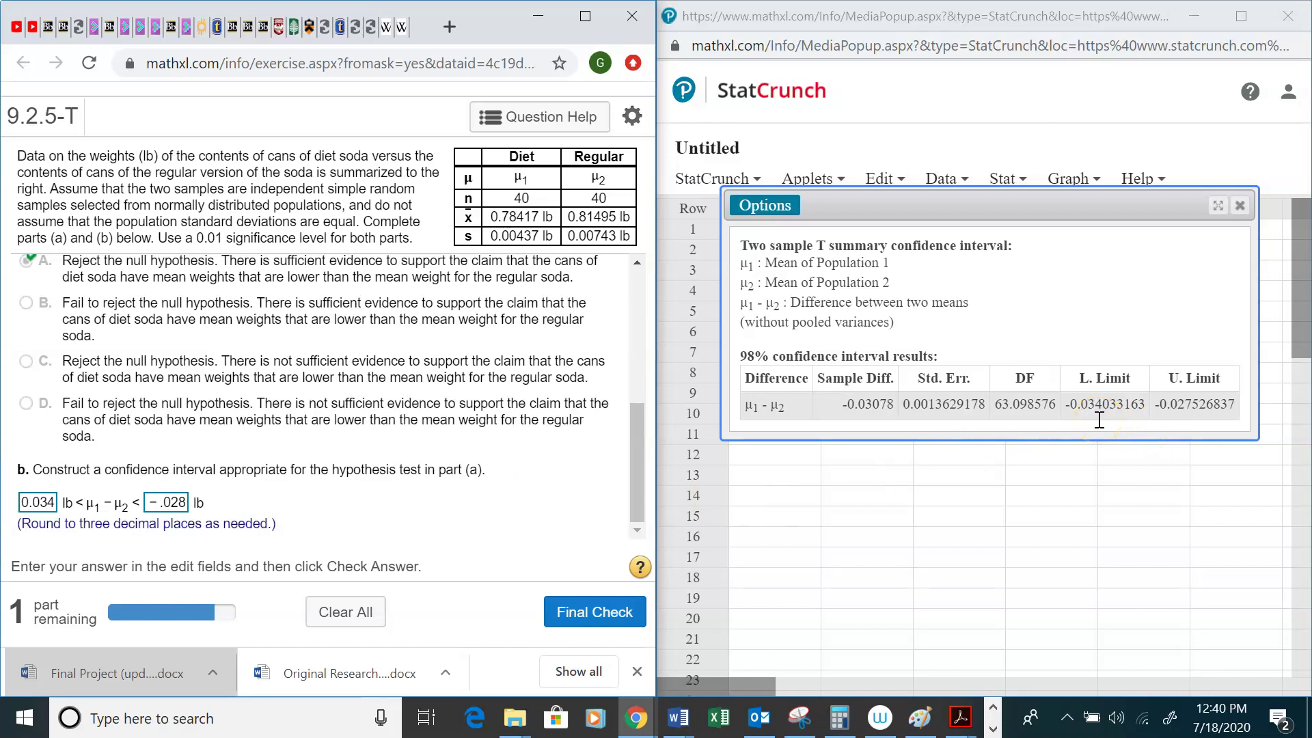
click(26, 505)
click(23, 510)
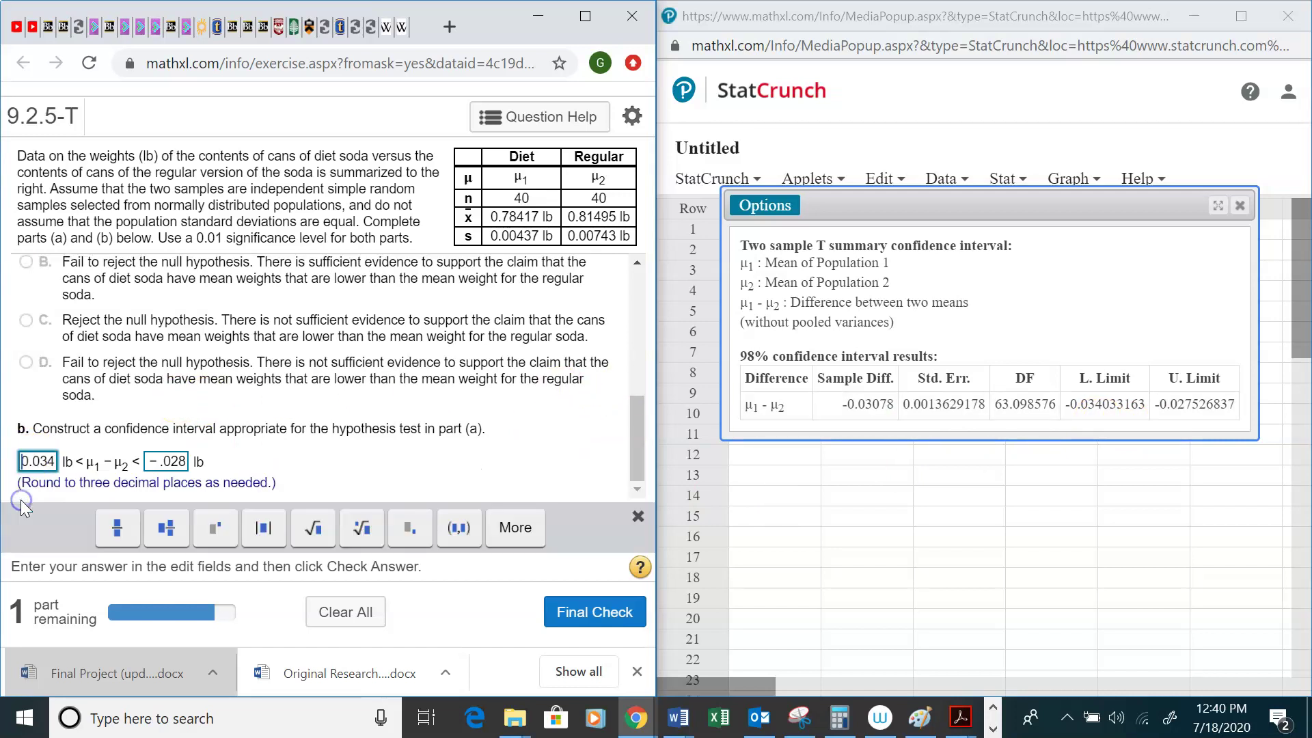
text(-)
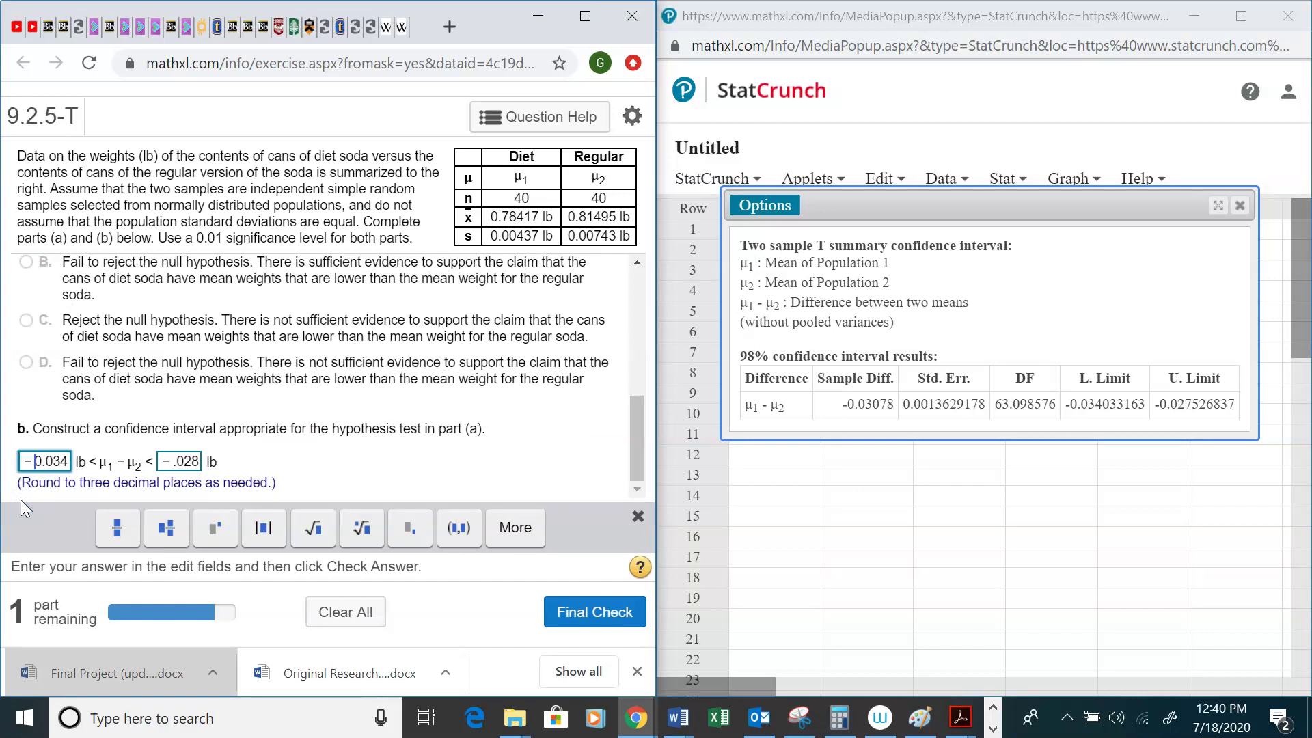
click(592, 618)
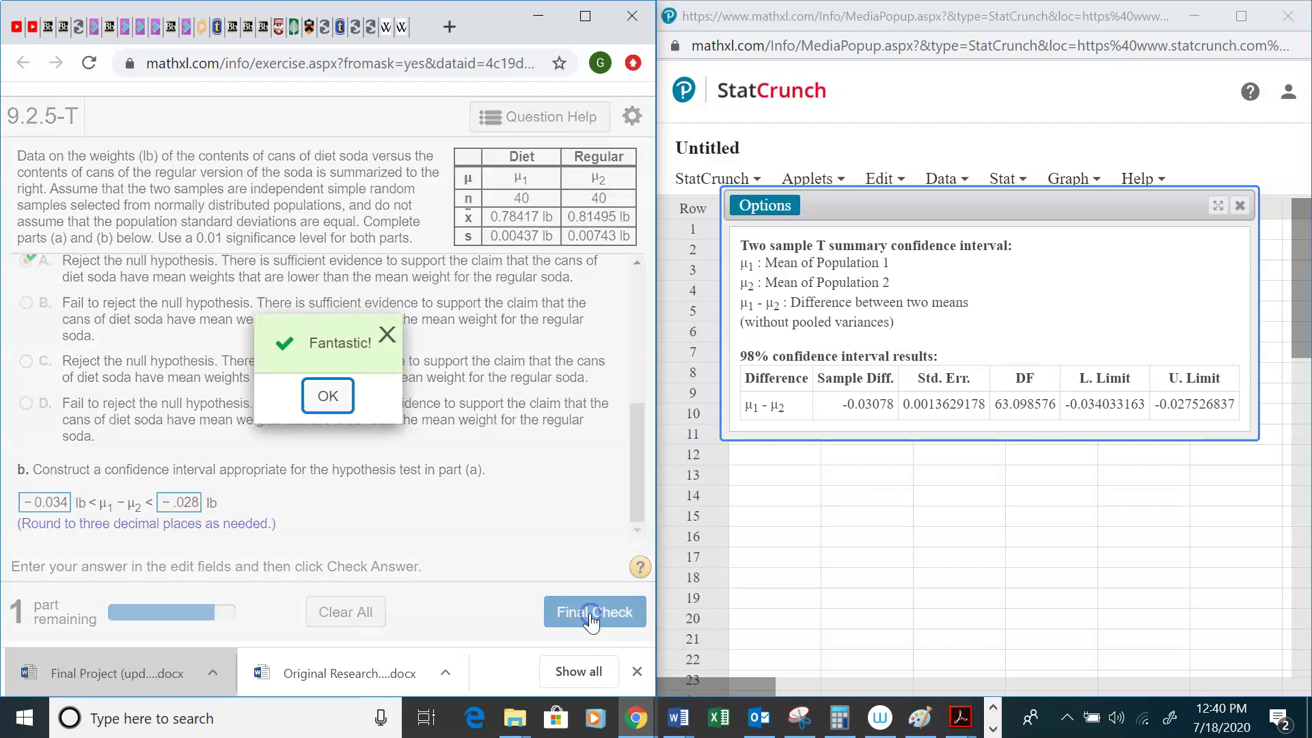
Answer 'Yes' and 'only negative values' in the conclusion dropdowns and submit
click(321, 393)
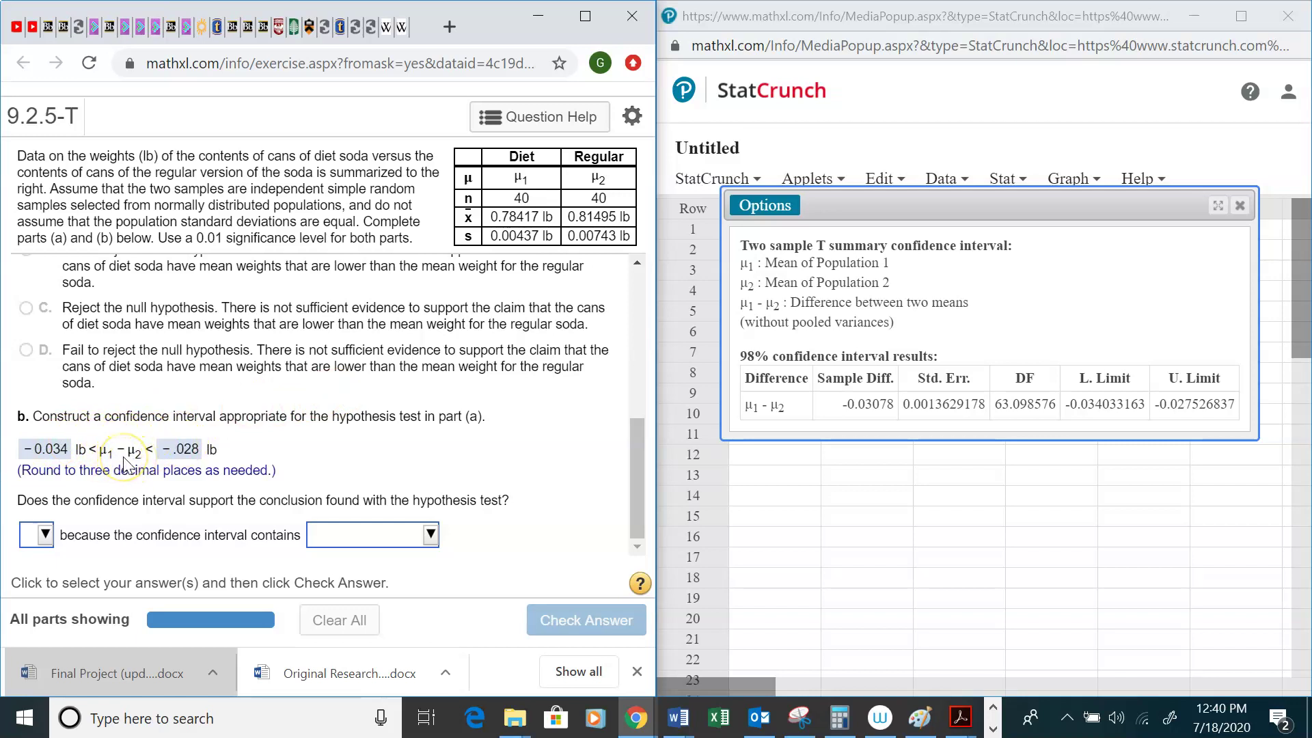
scroll(124, 465, up, 5)
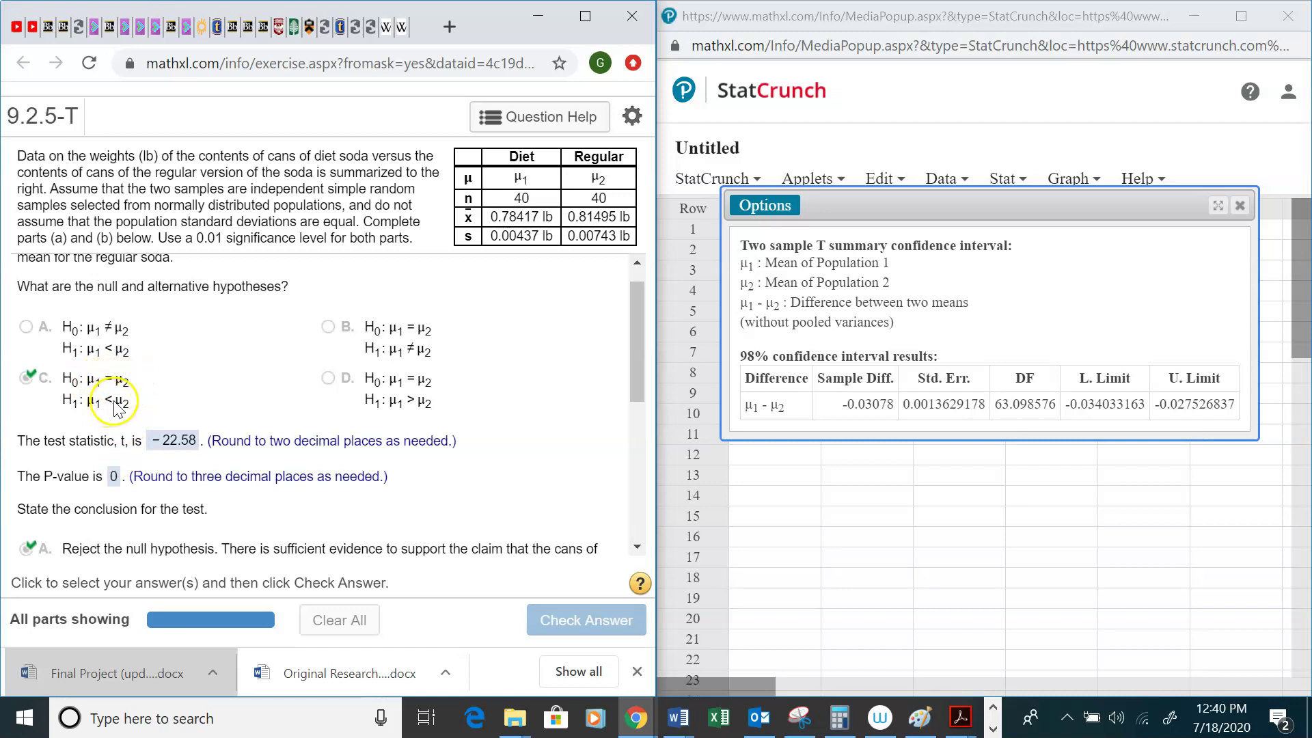
scroll(239, 396, down, 5)
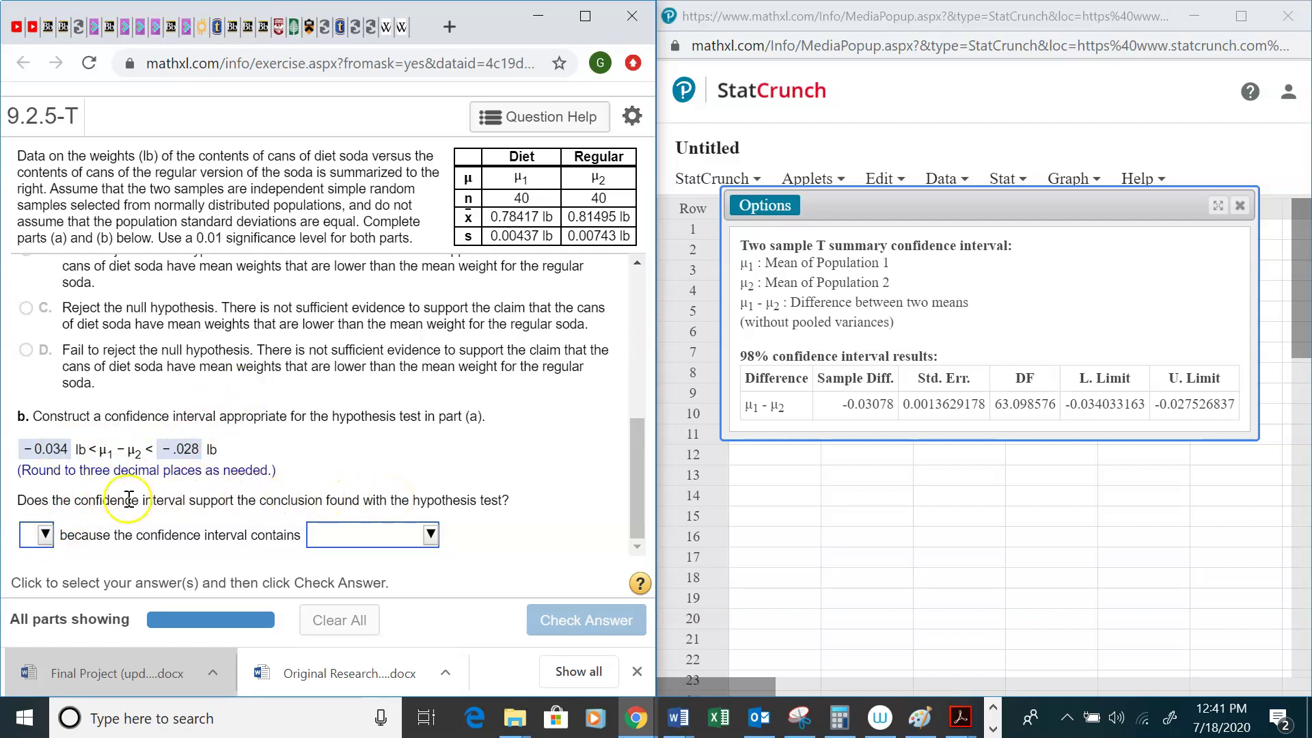
click(46, 538)
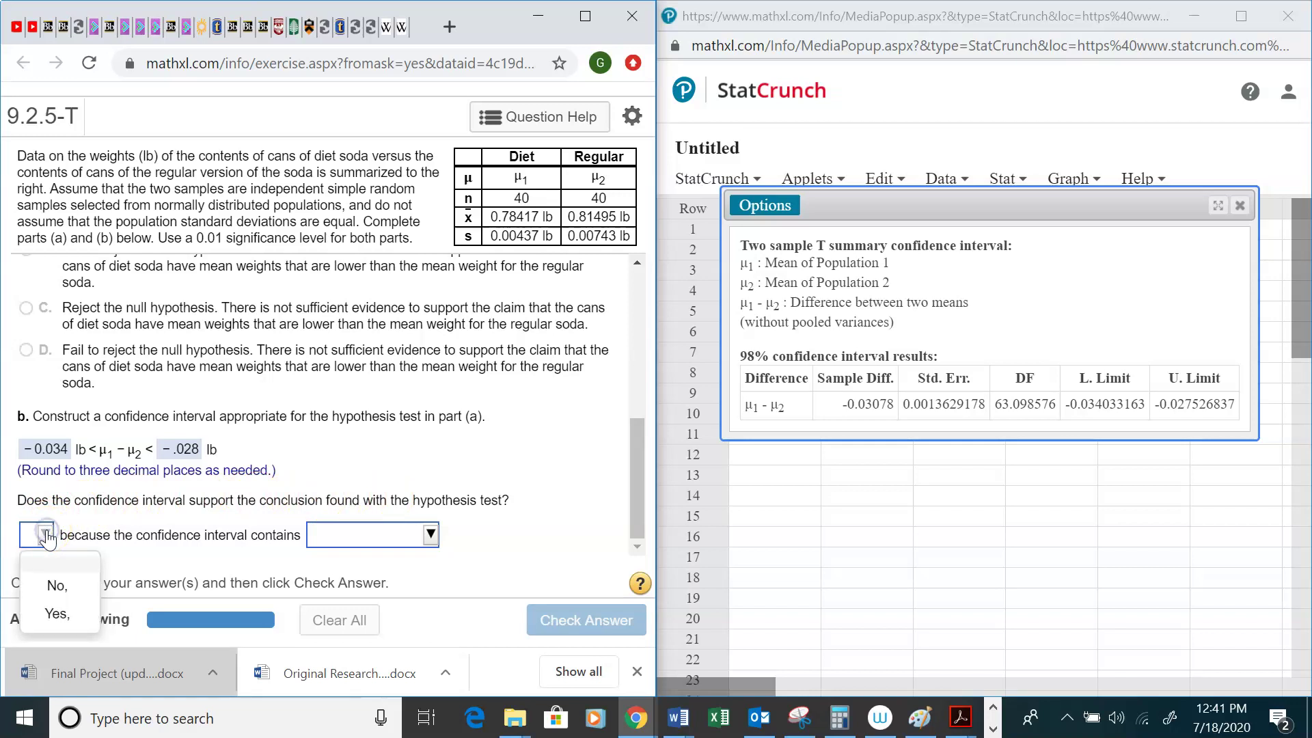
click(59, 613)
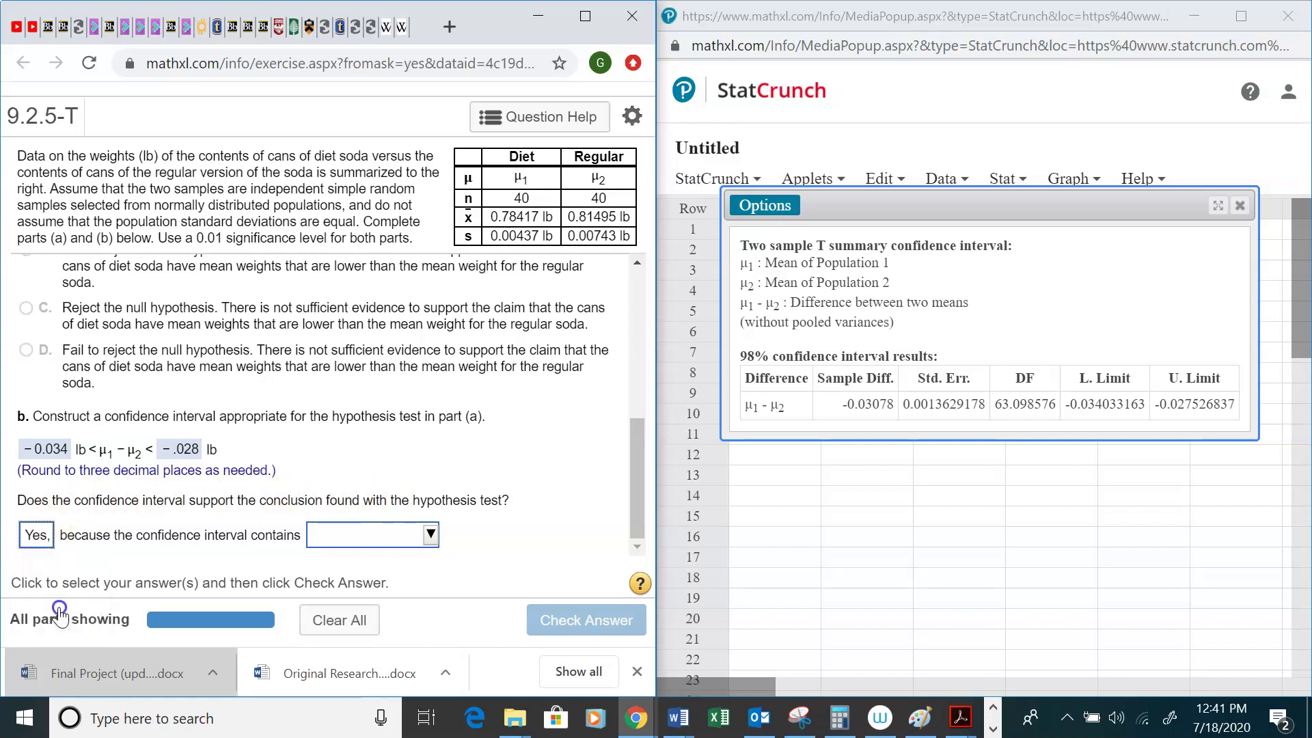
click(354, 536)
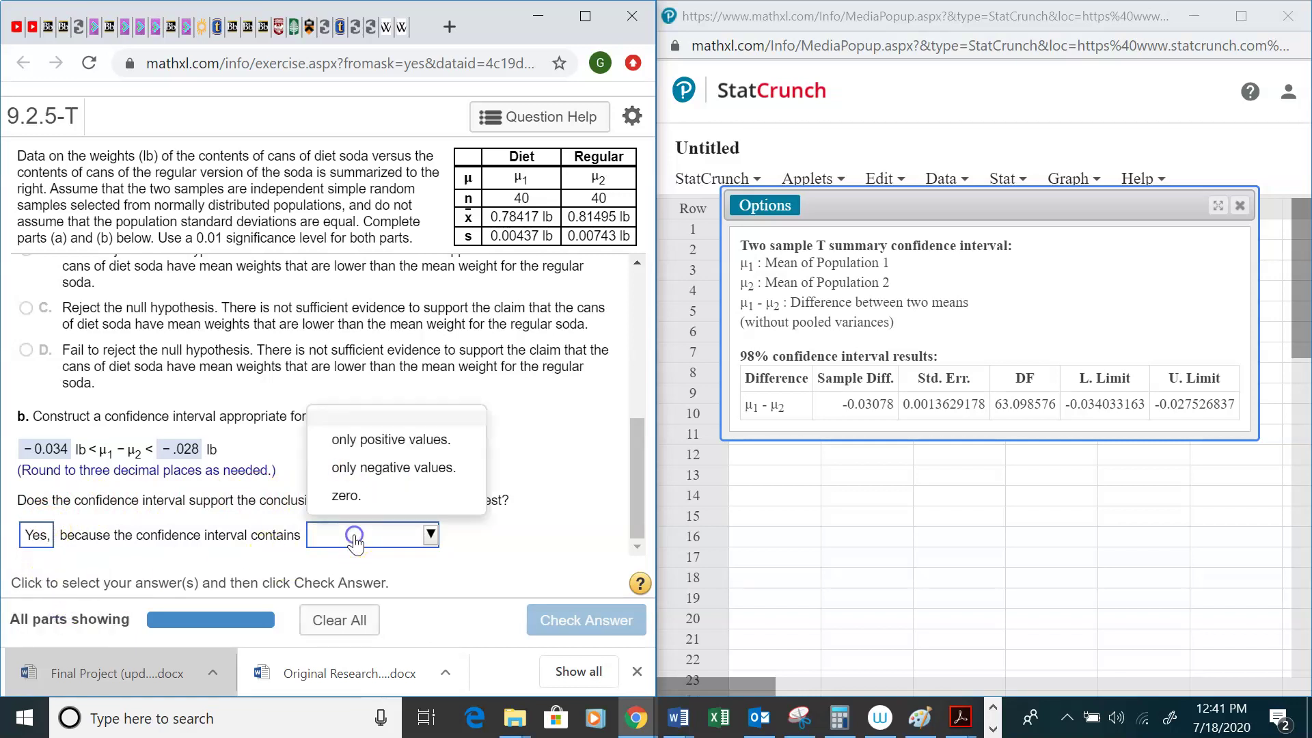
click(384, 470)
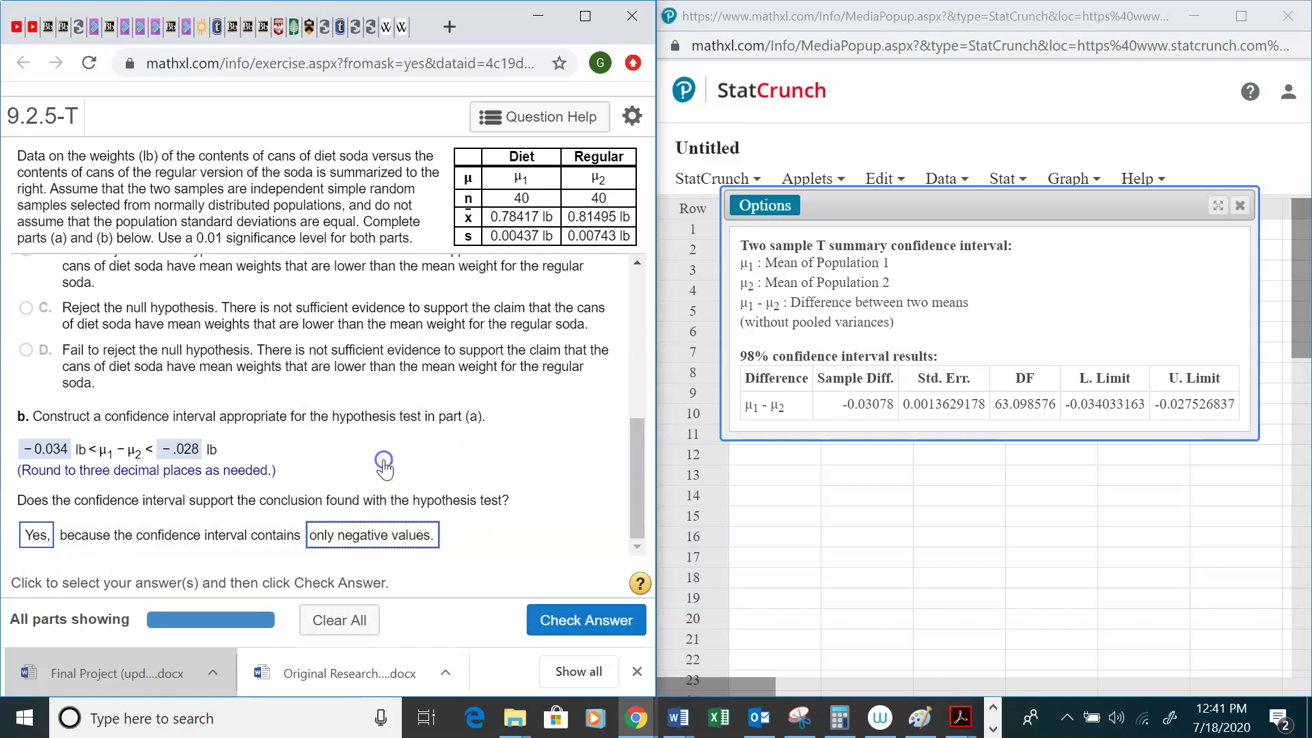
click(557, 617)
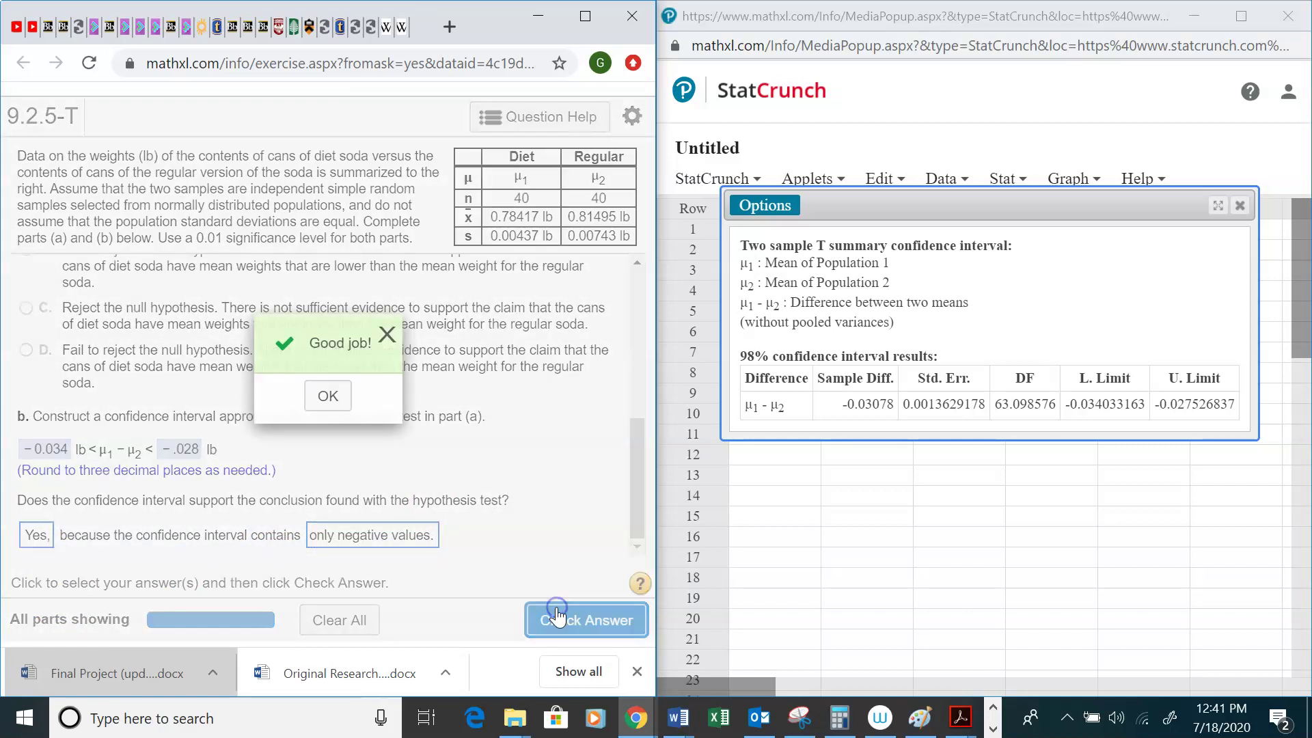
click(328, 395)
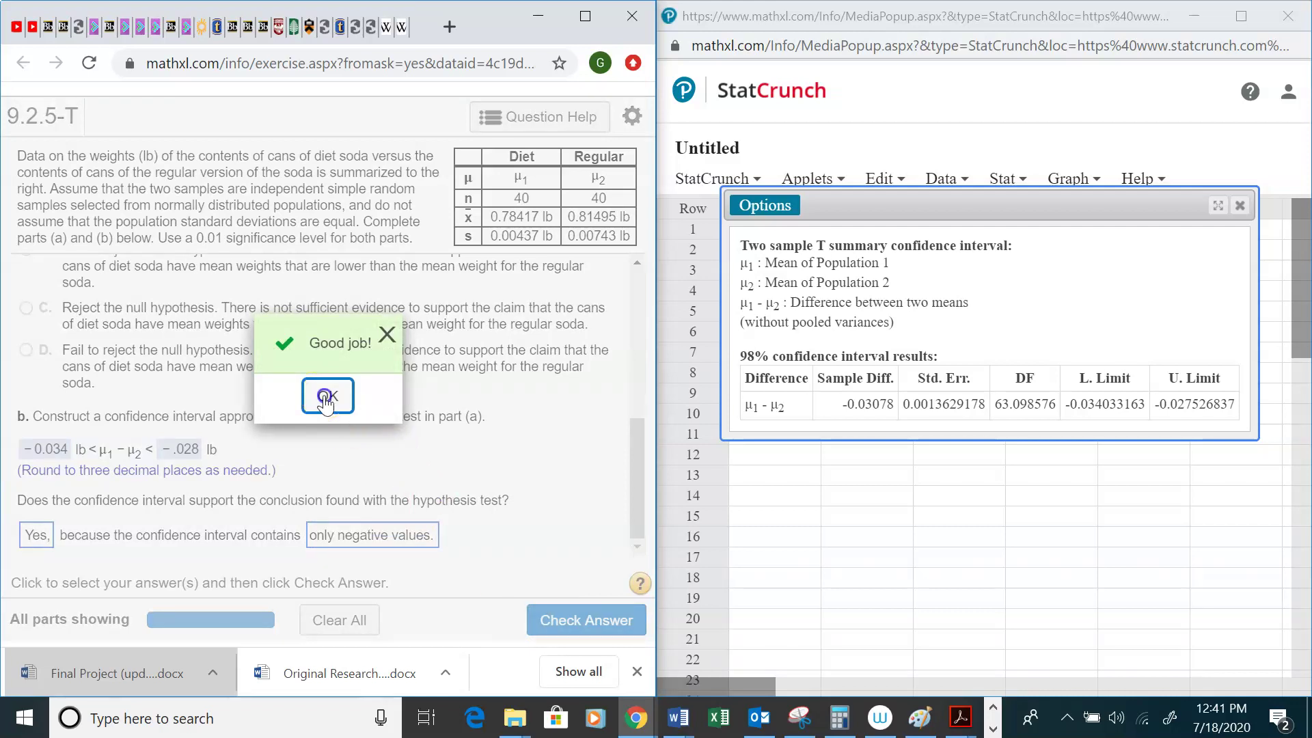